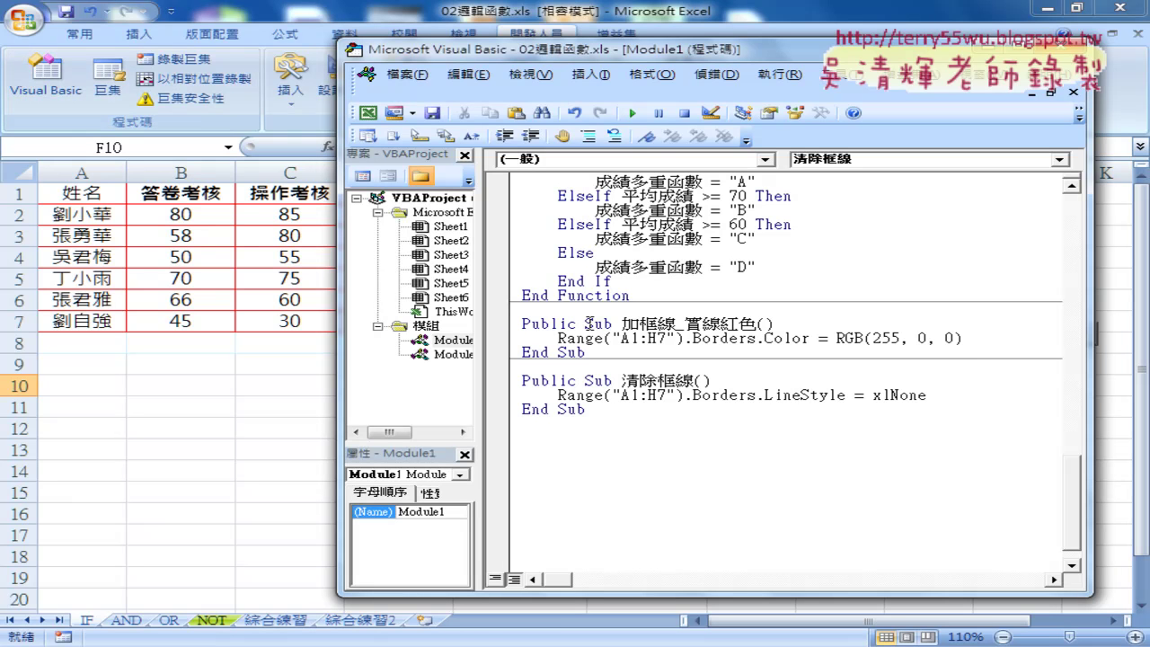
- Run 清除框線 and then 加框線_實線紅色 from the VBA editor, then go back to the worksheet
drag(585, 324, 615, 323)
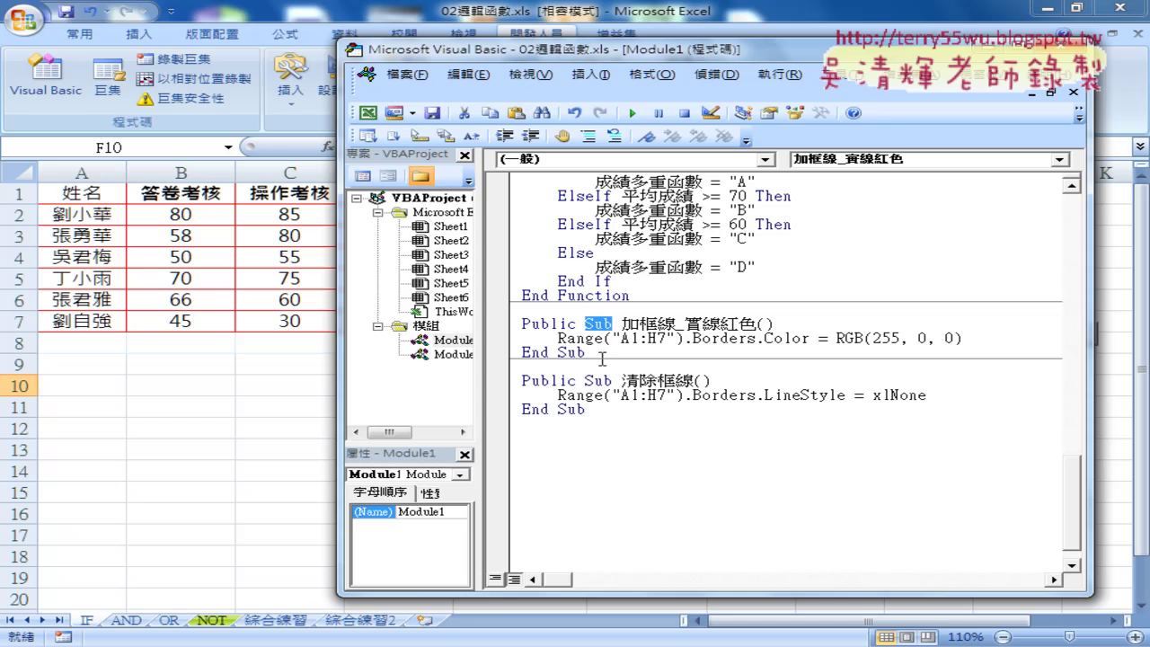
click(612, 395)
click(630, 115)
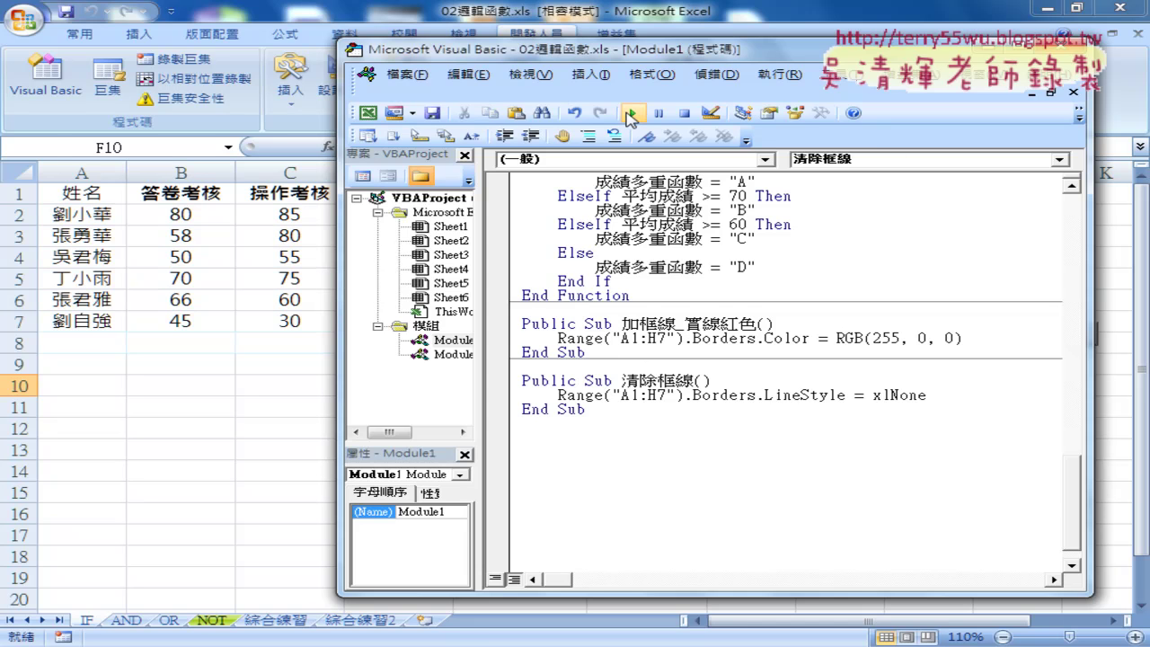
click(644, 337)
click(634, 114)
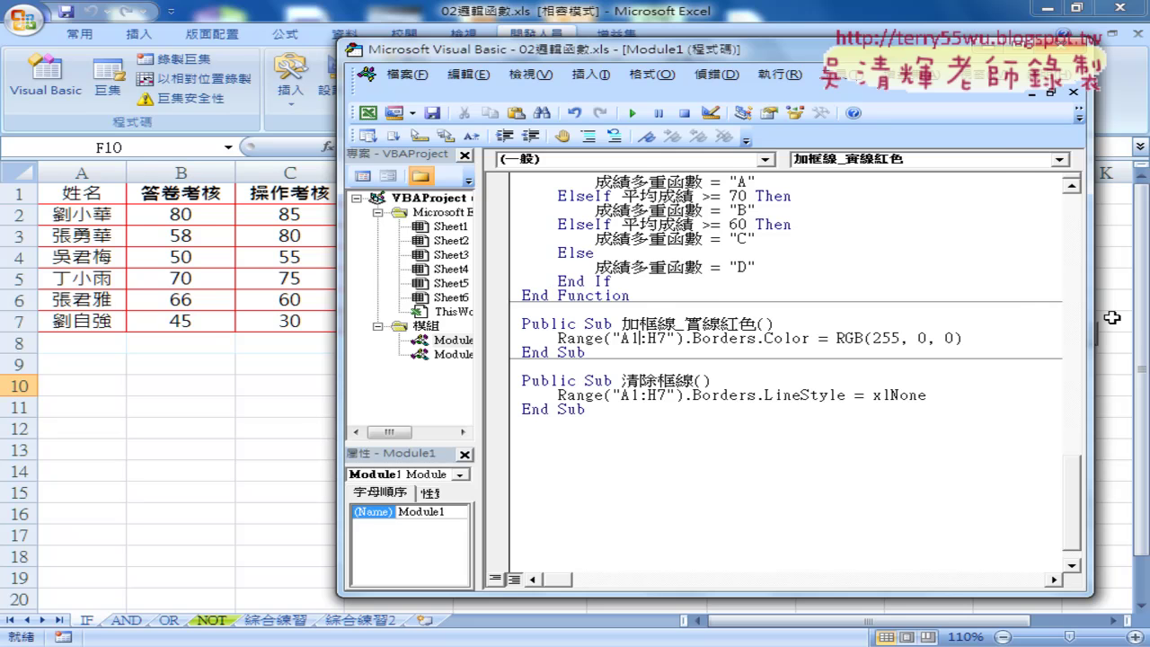
click(1119, 361)
- Clear and redraw the red A1:H7 borders, then review the 清除框線 code in Visual Basic
click(996, 377)
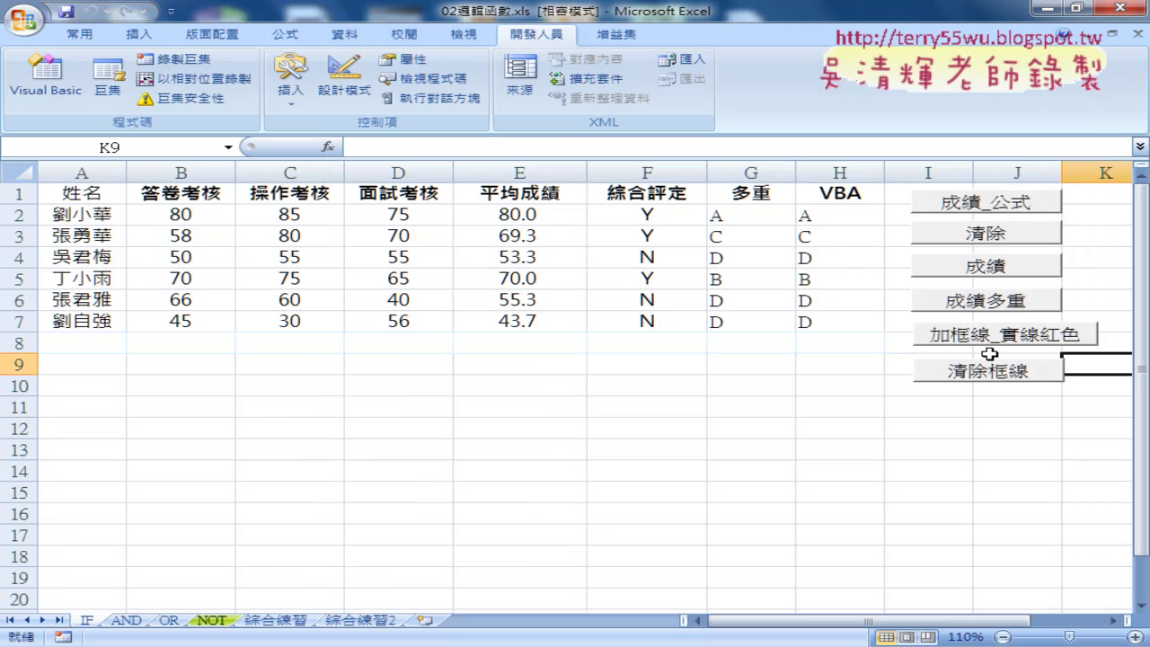
click(987, 338)
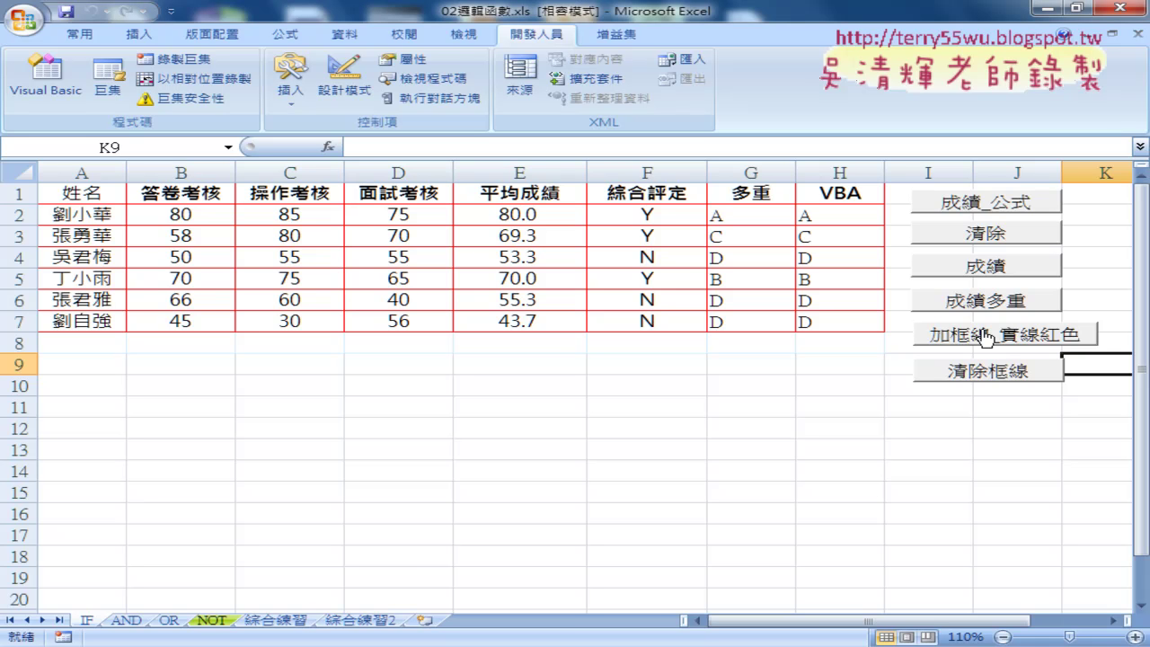
click(43, 83)
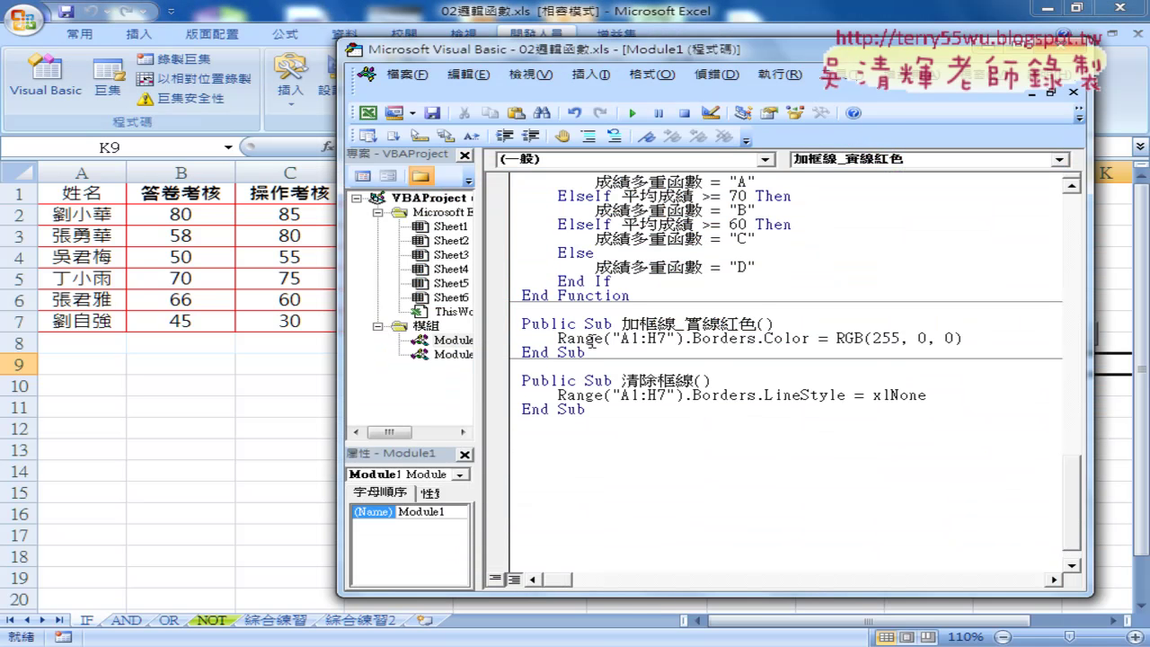
click(613, 391)
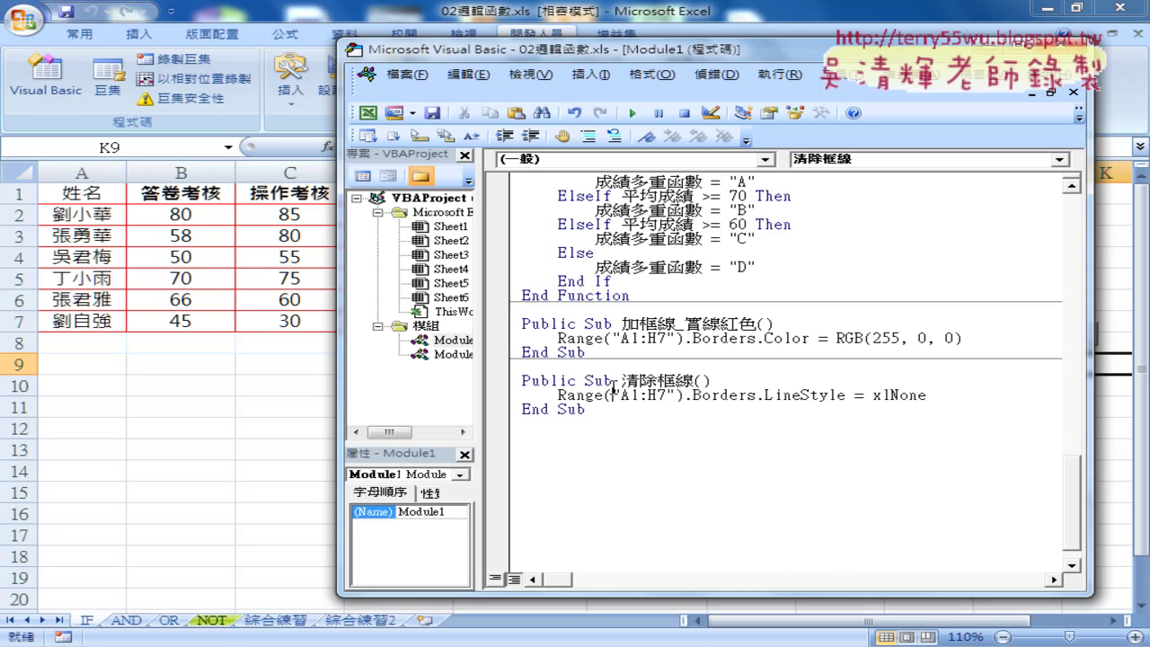
click(243, 410)
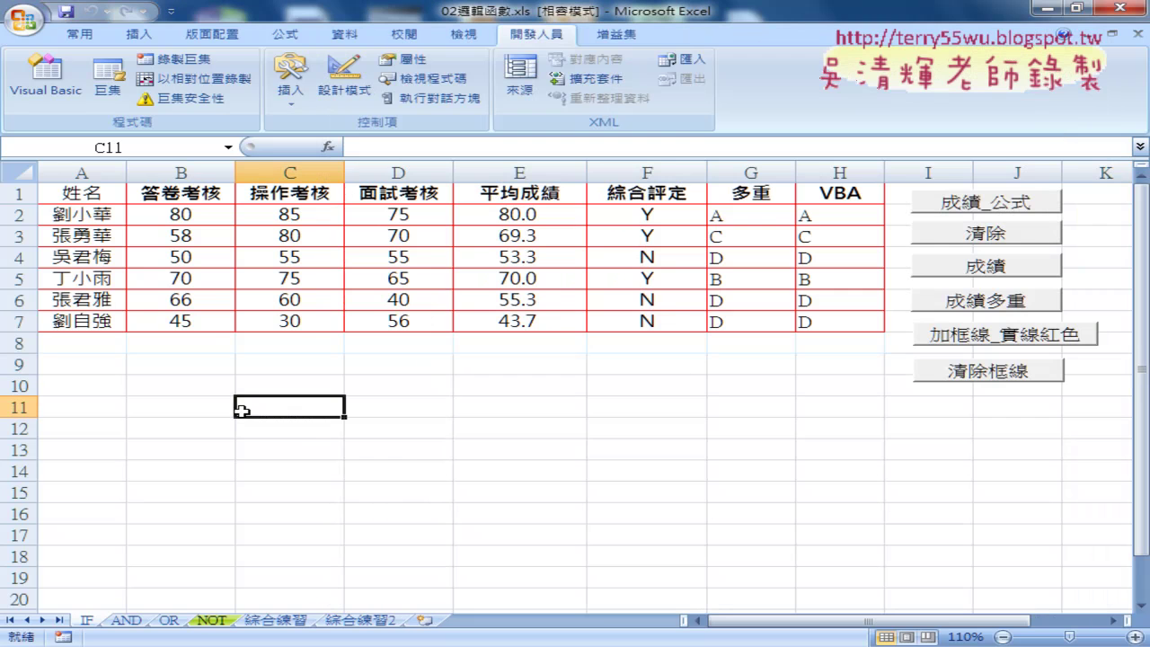
- Clear and reapply the red A1:H7 borders twice more, ending with borders on
click(980, 367)
click(980, 342)
click(983, 378)
click(979, 337)
- Copy the 加框線_實線紅色 Sub below the others and rename the copy 加框線_紅色雙線
click(43, 90)
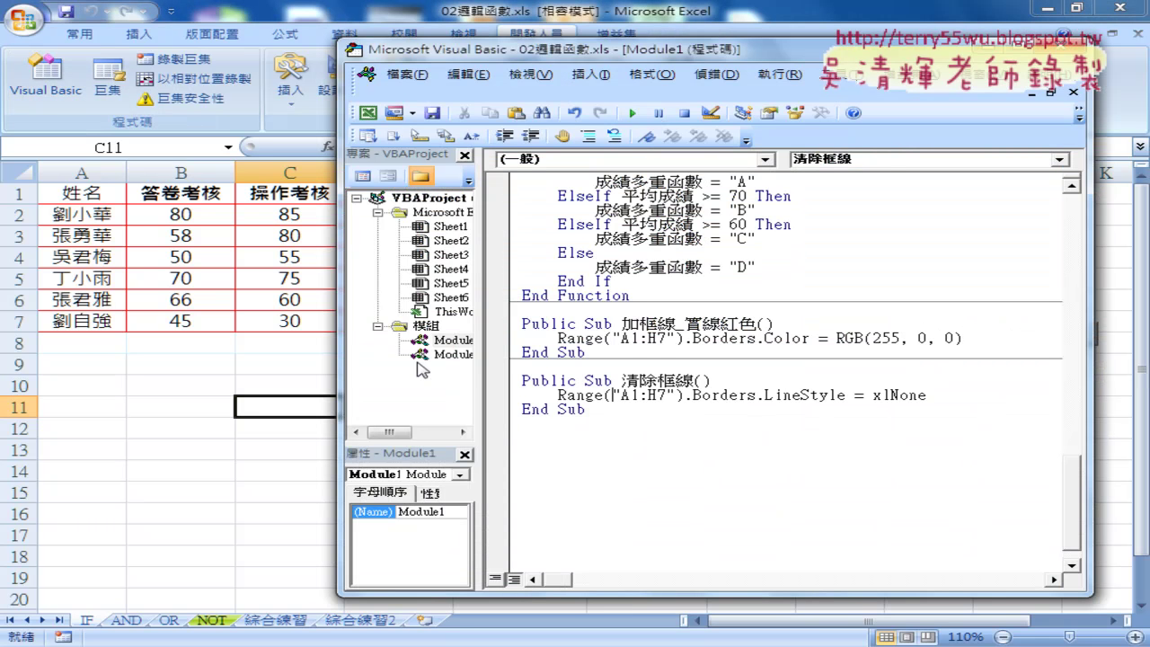
drag(611, 356, 518, 327)
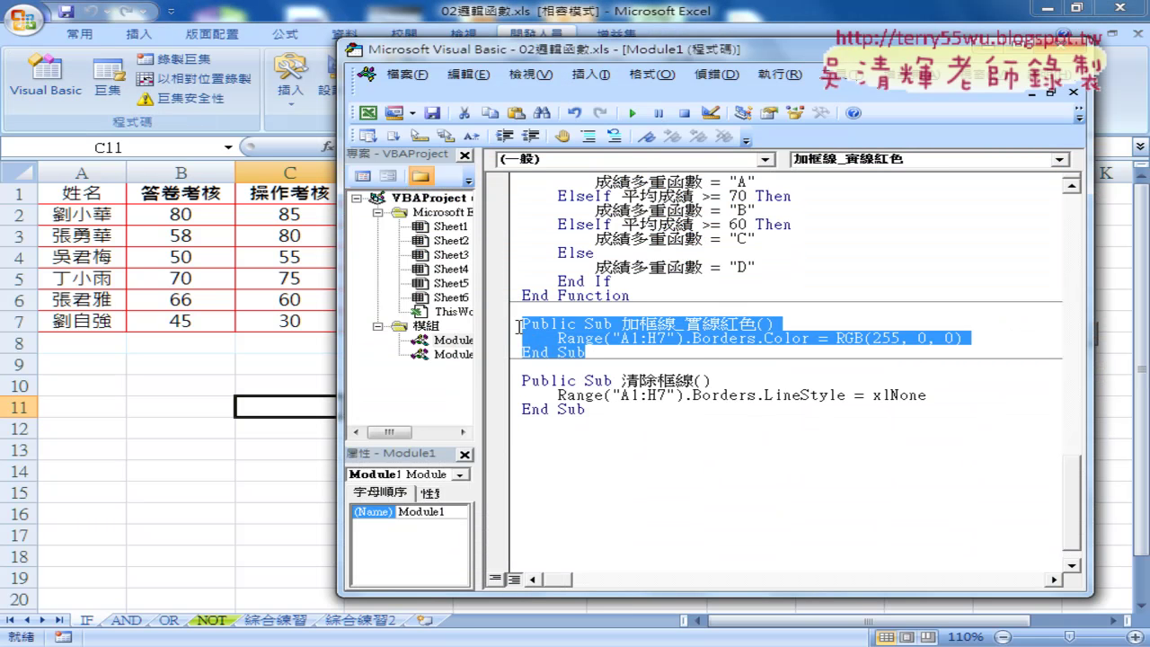
drag(647, 340, 592, 440)
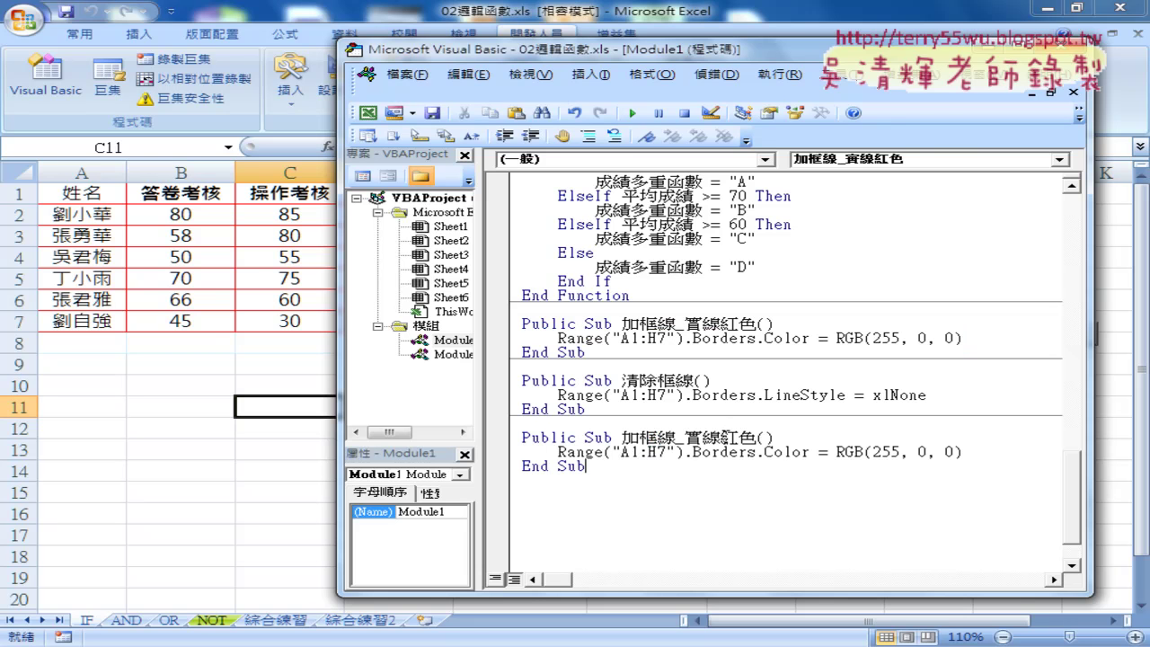
drag(720, 438, 686, 438)
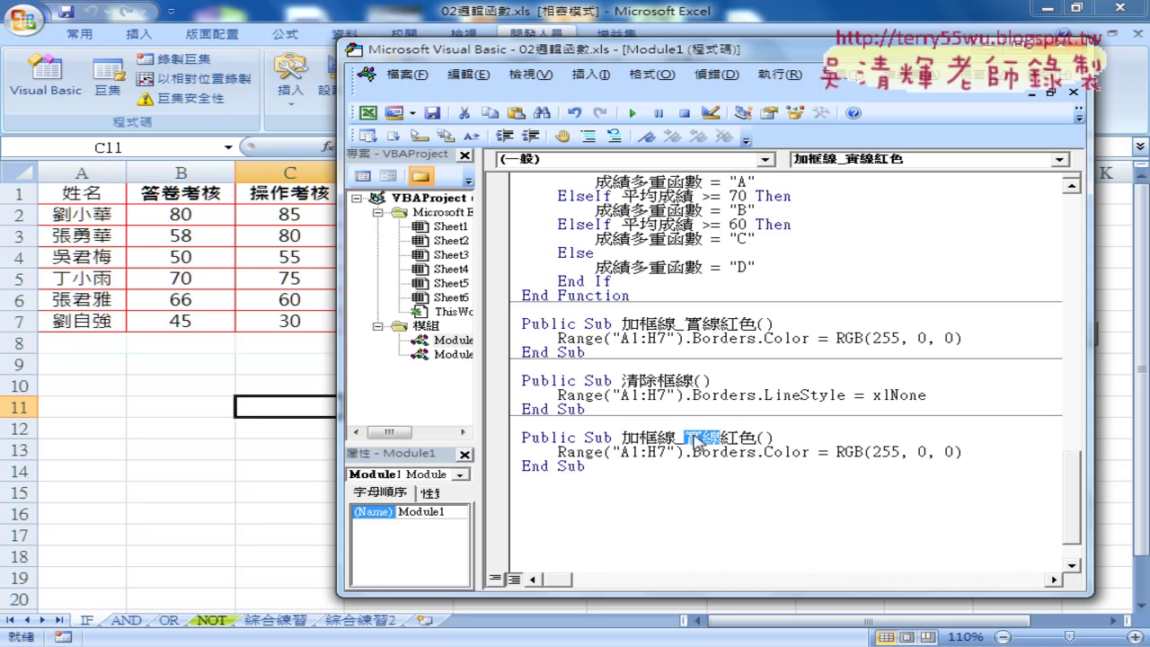
key(Delete)
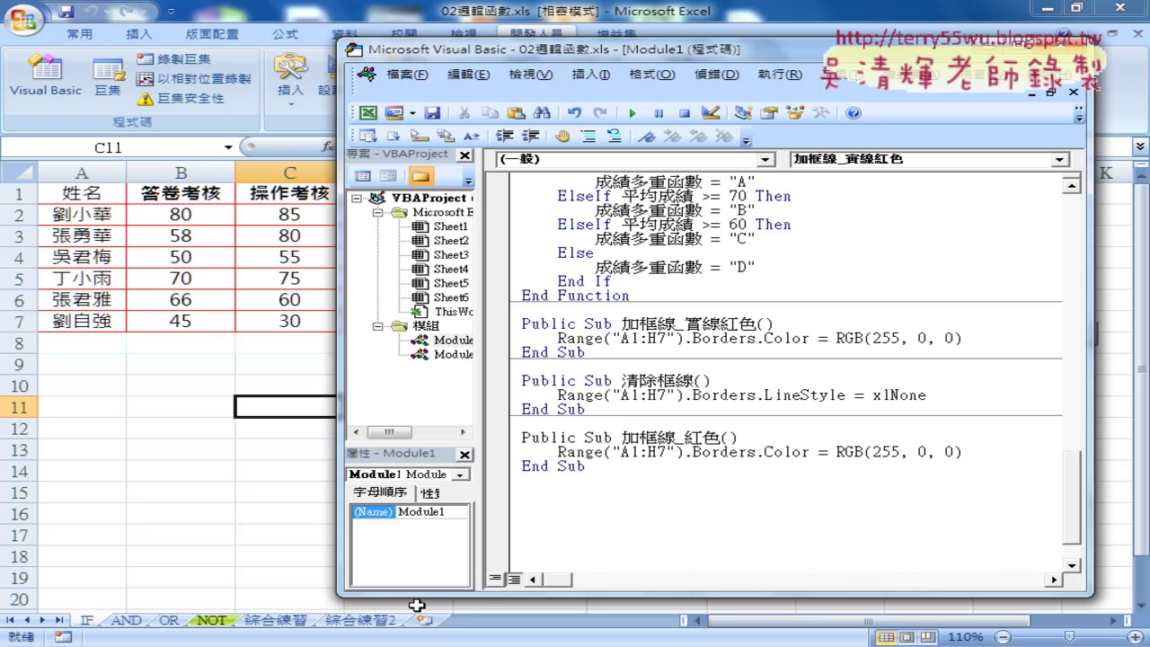
text(ㄘㄨ)
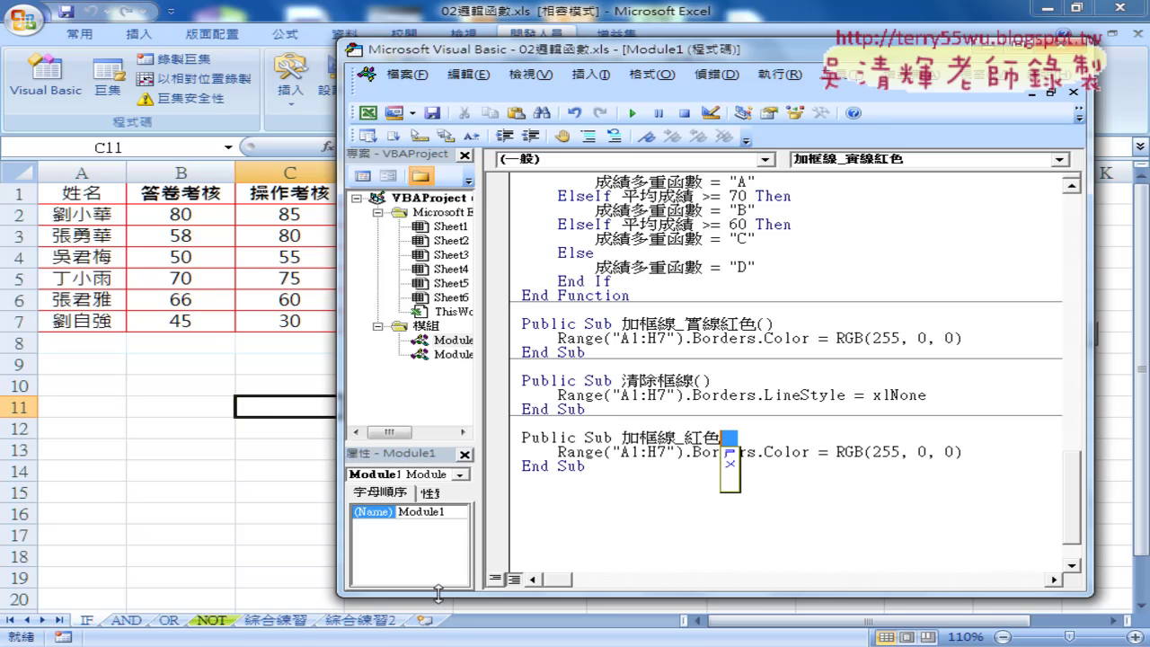
text(雙ㄒㄧ)
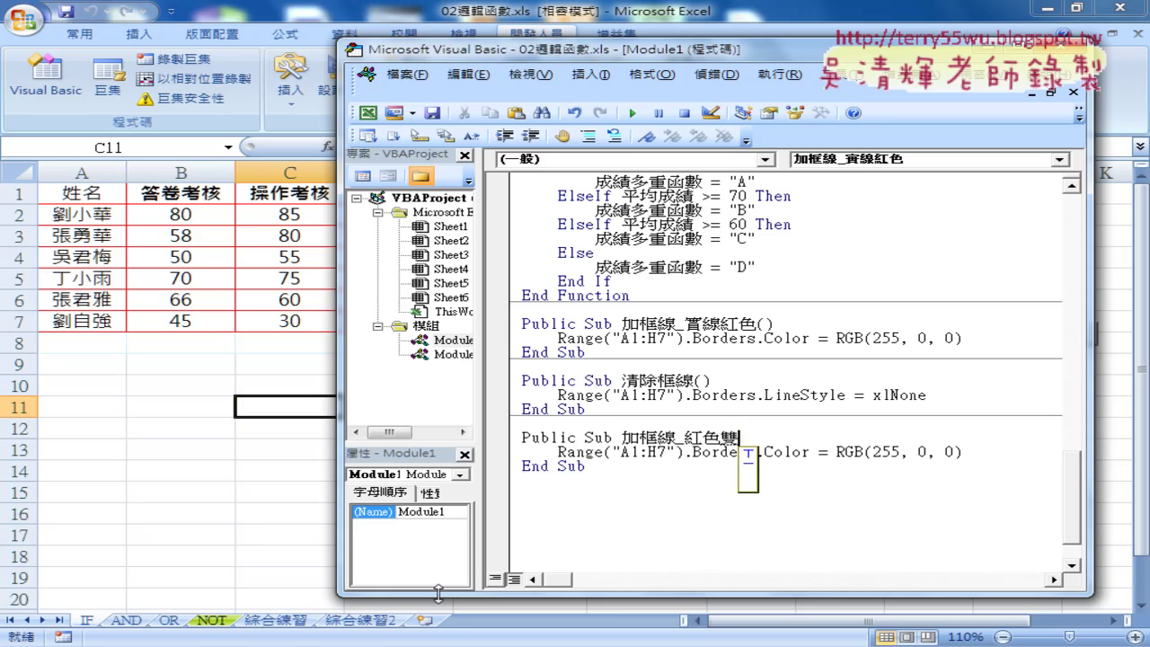
text(ㄢ)
text(線()
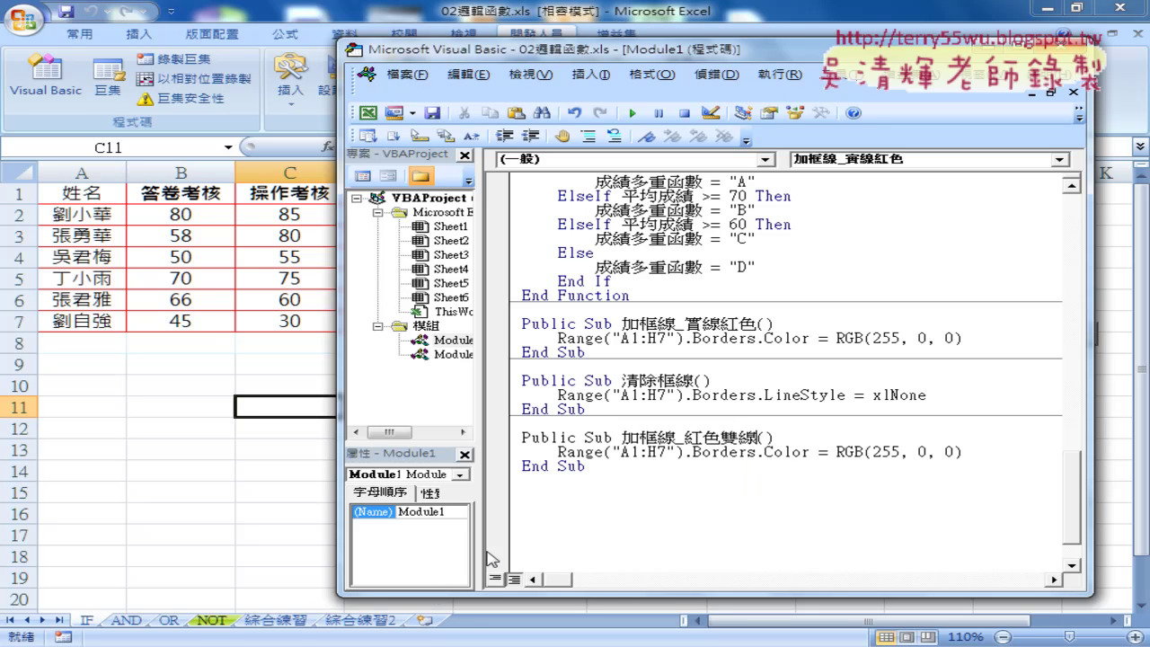
click(708, 438)
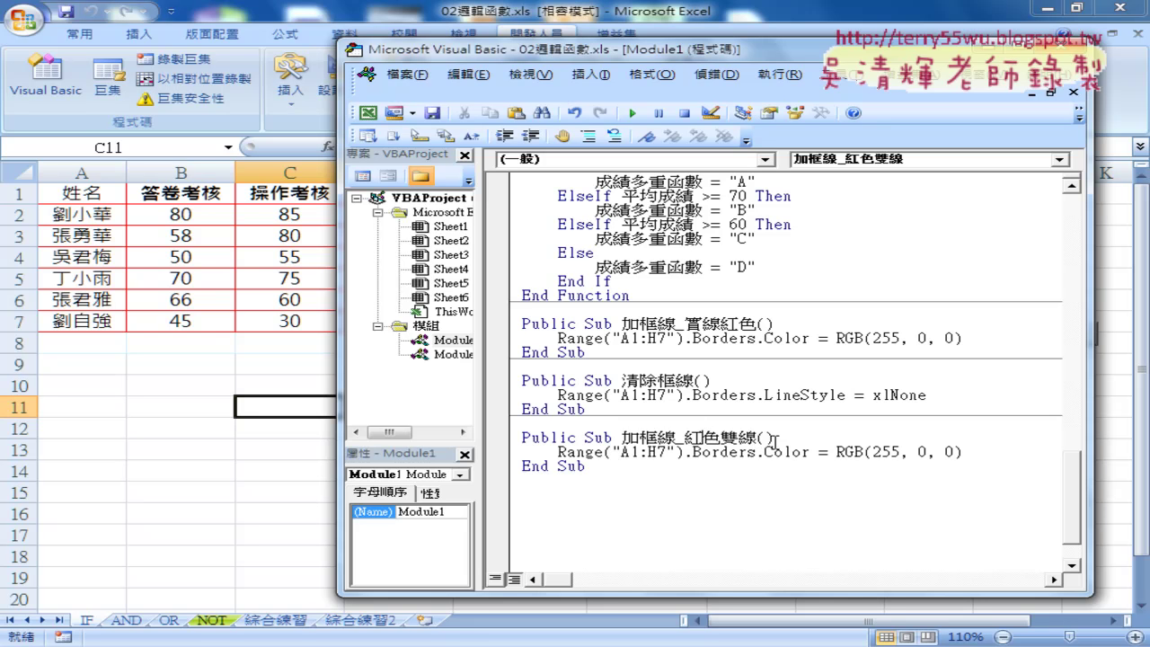
- Insert a blank line after the RGB(255, 0, 0) color line in the new macro
click(1005, 453)
key(Return)
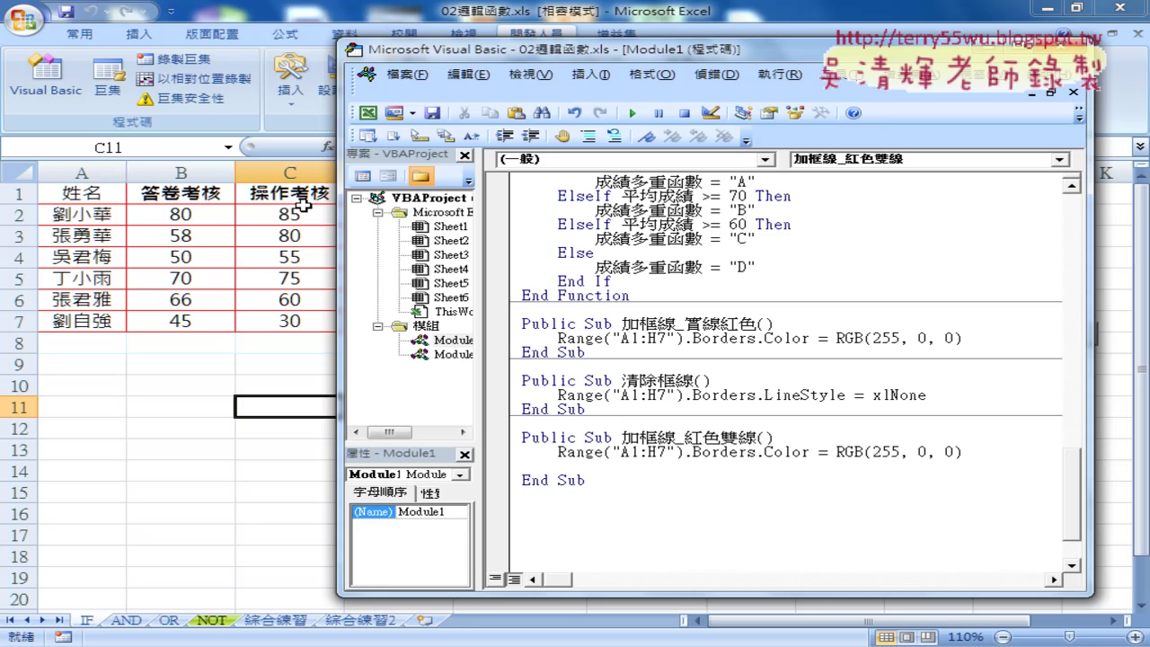
mouse_move(515, 56)
mouse_down()
mouse_move(396, 206)
mouse_move(403, 296)
mouse_move(375, 248)
mouse_up()
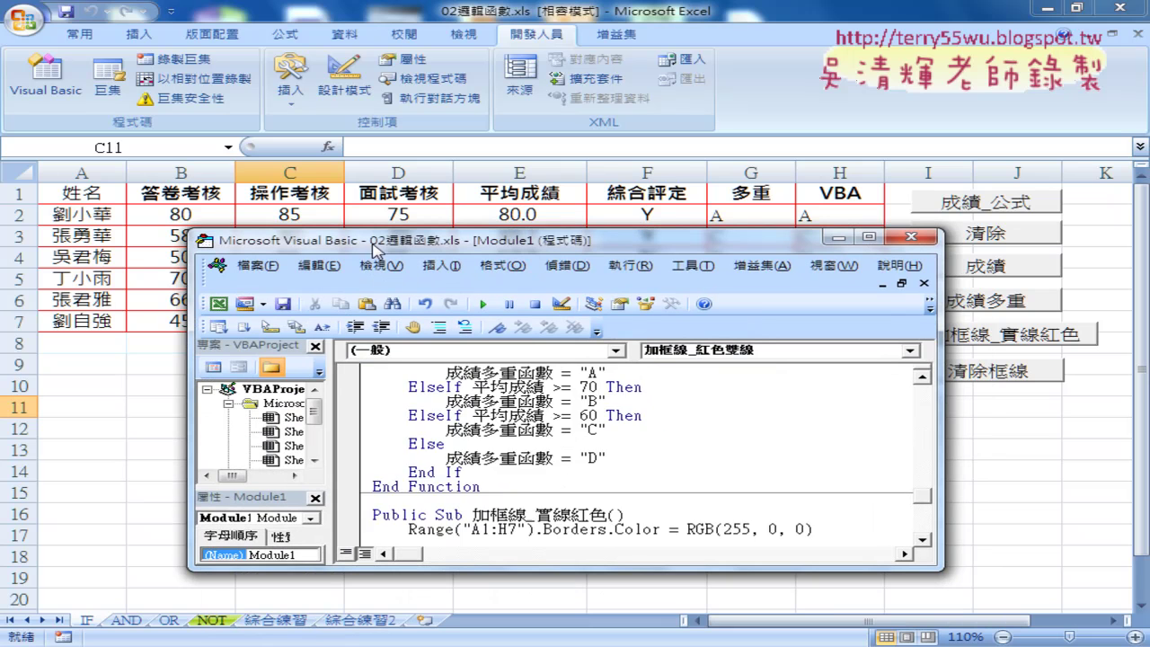
- Reuse the range reference on the new line, changing it to Range("A2:H2")
scroll(549, 382, down, 5)
scroll(554, 444, up, 1)
scroll(555, 450, up, 1)
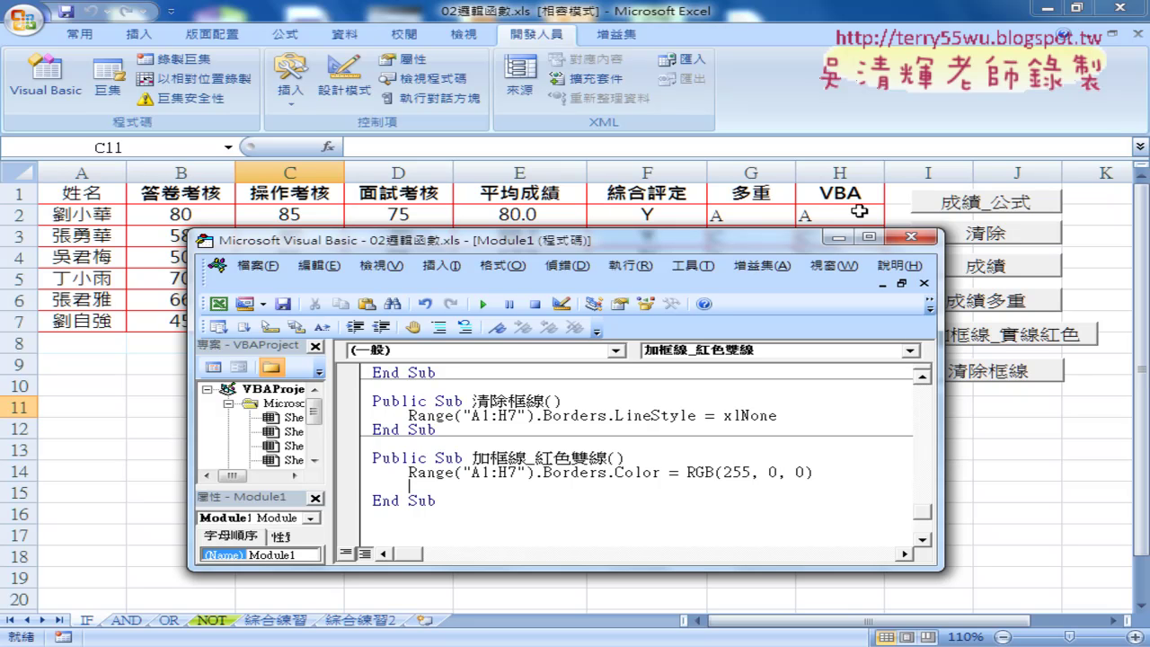
mouse_move(409, 472)
mouse_down()
mouse_move(538, 472)
mouse_move(486, 493)
mouse_up()
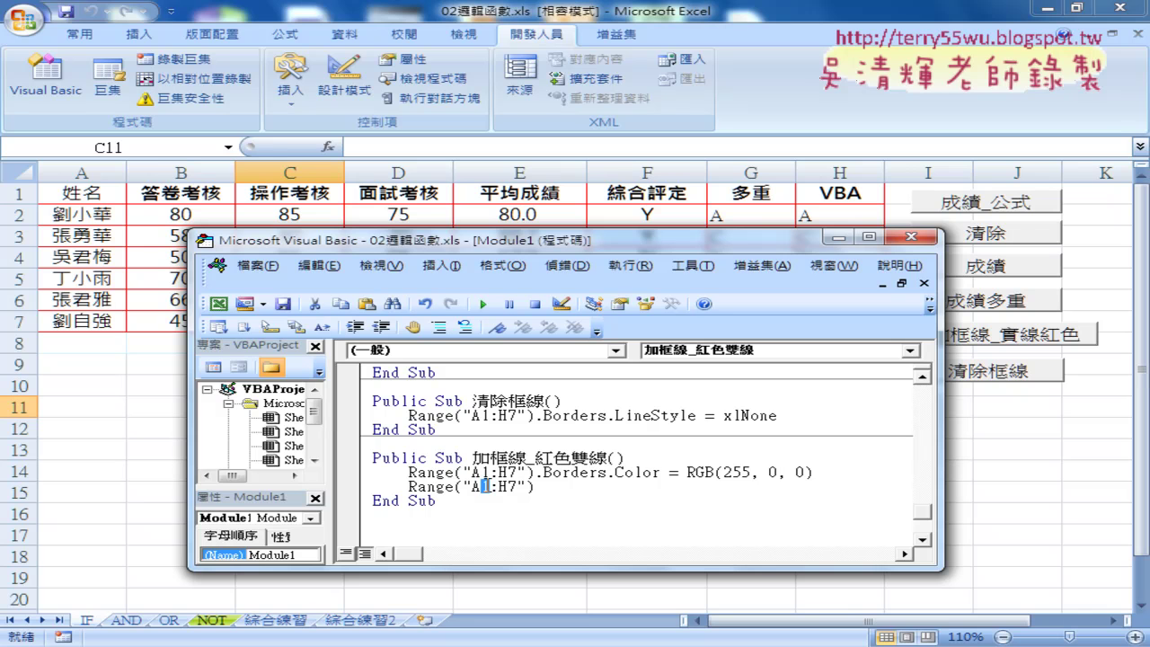
key(BackSpace)
text(2)
click(519, 486)
key(BackSpace)
text(2)
- Append .Borders( to the A2:H2 range using IntelliSense completion
click(536, 486)
text(.B)
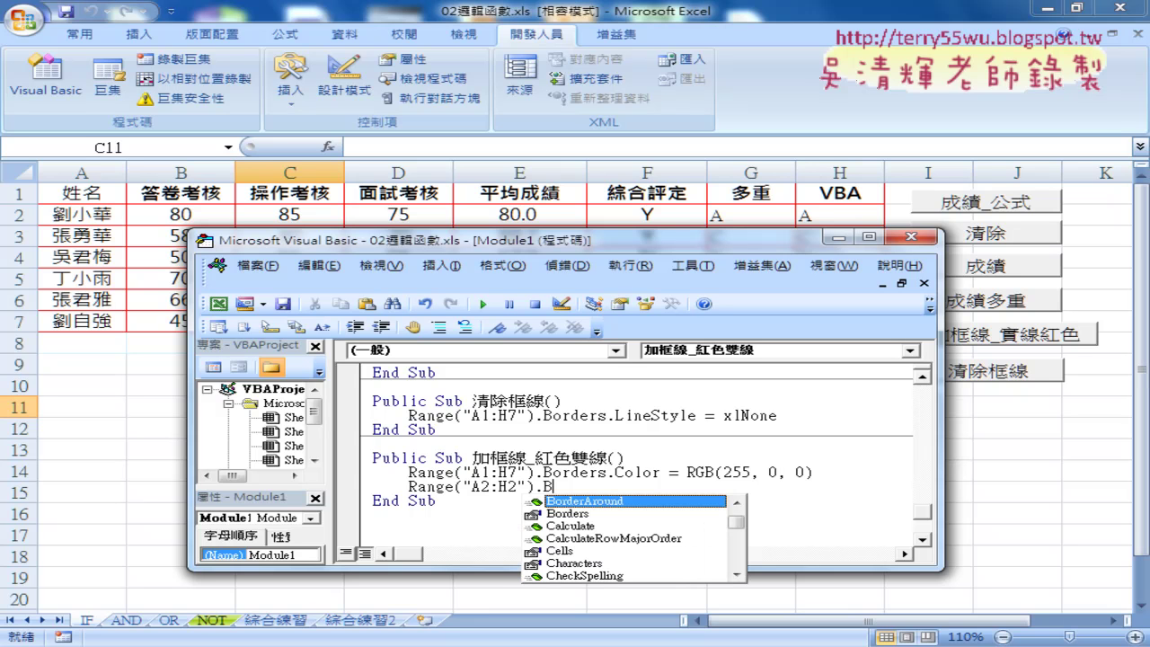
text(orders)
key(Tab)
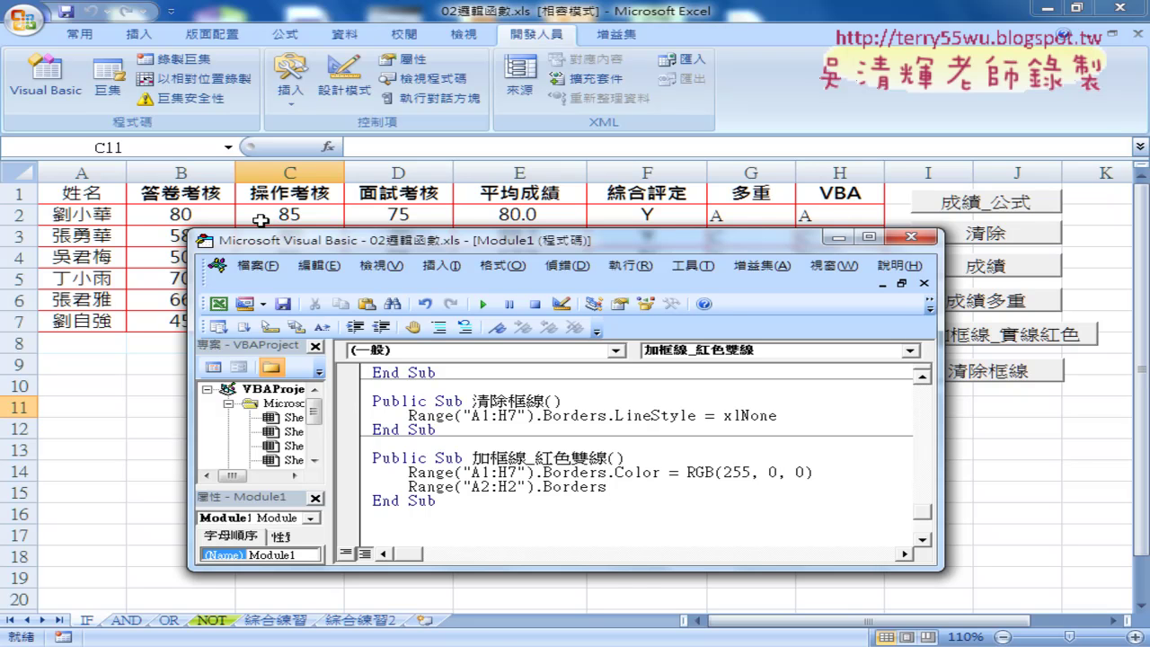
text(()
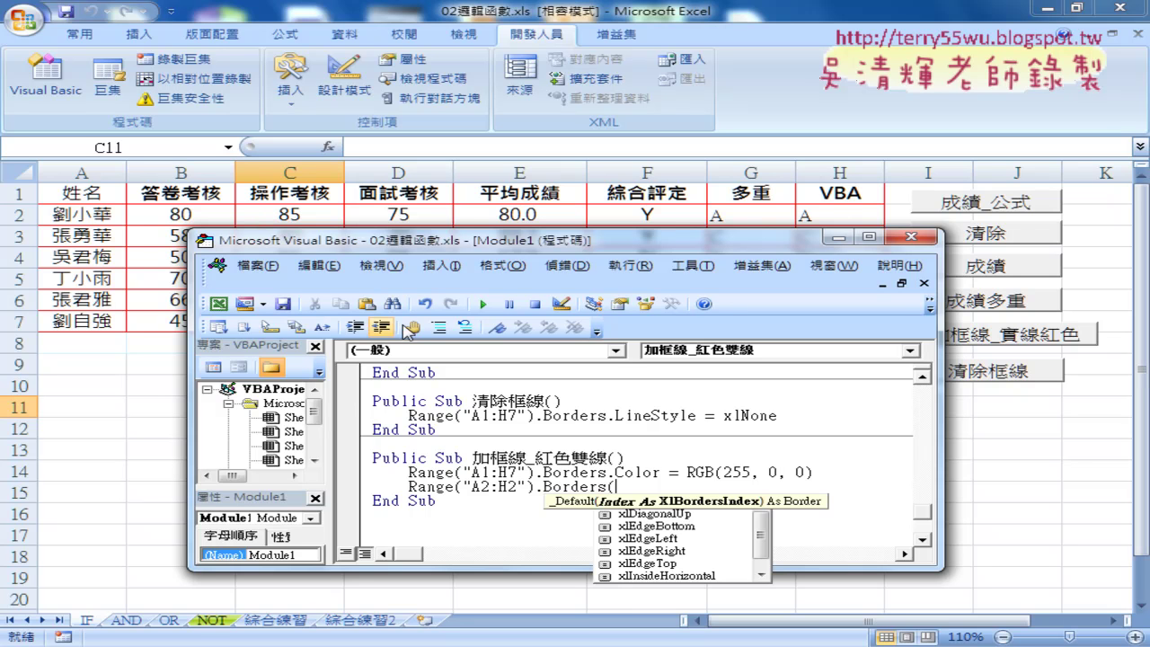
- Compare the border index options and insert xlEdgeTop as the A2:H2 Borders argument
scroll(762, 537, down, 1)
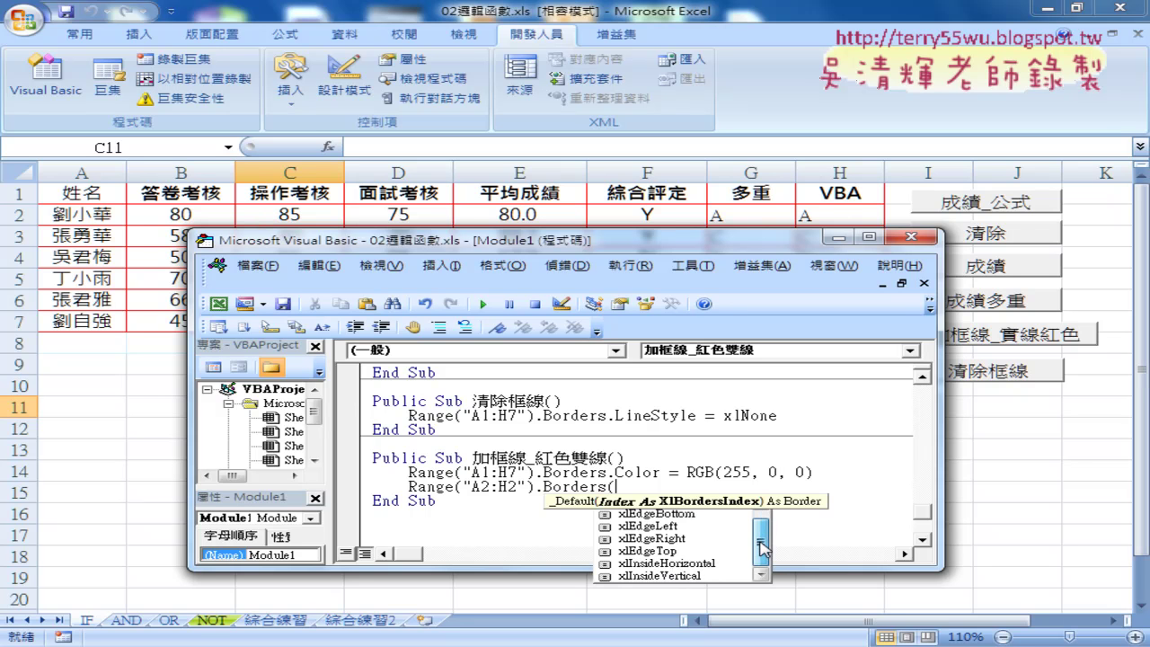
drag(763, 538, 764, 521)
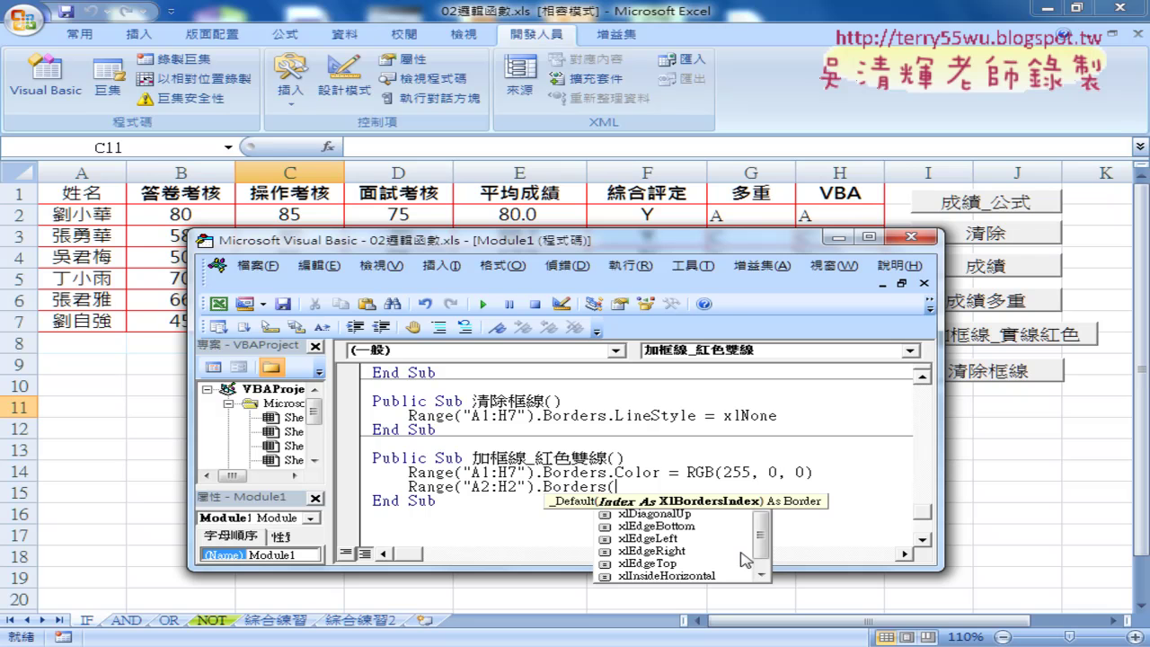
click(646, 566)
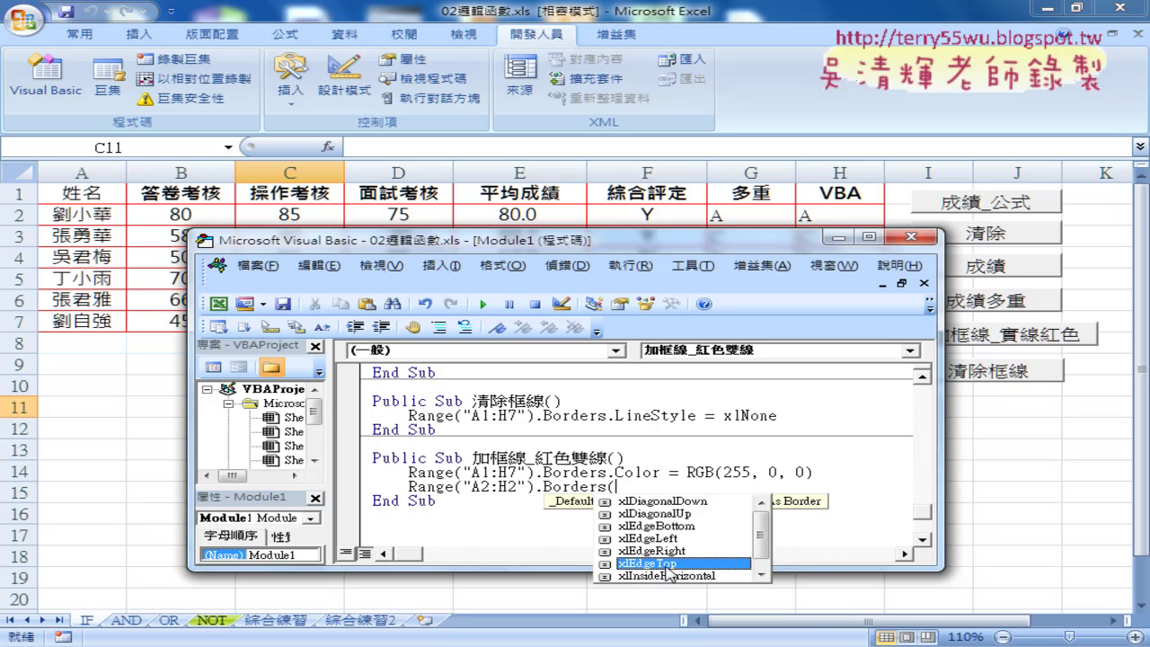
click(681, 526)
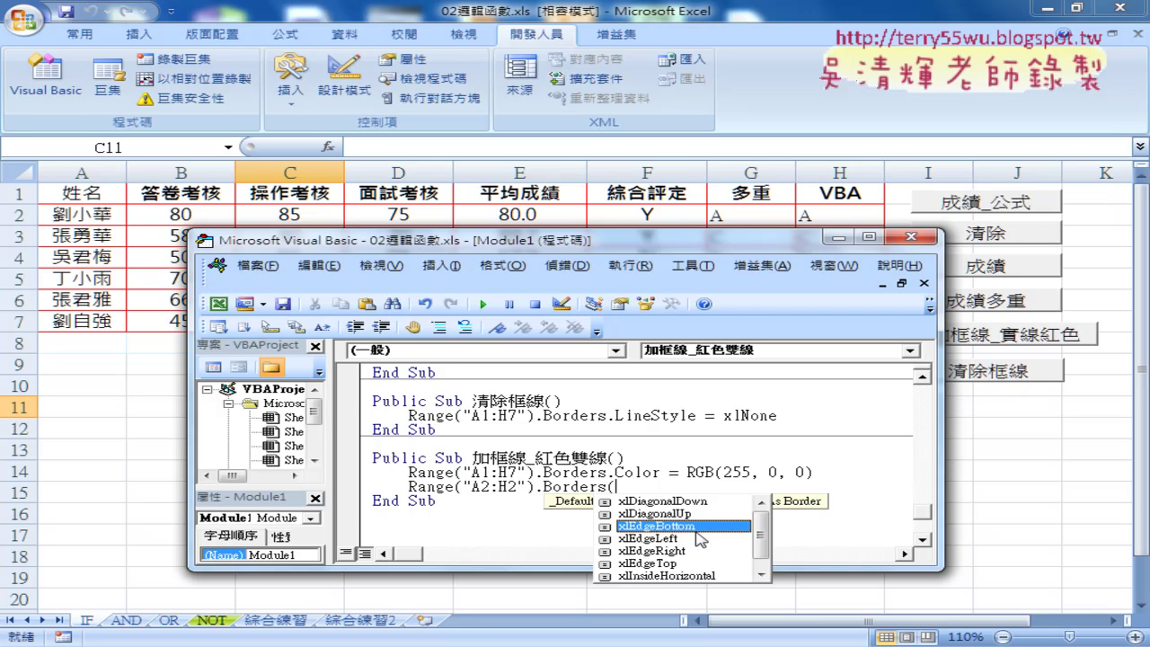
mouse_move(761, 540)
mouse_down()
mouse_move(761, 550)
mouse_move(760, 528)
mouse_up()
click(672, 563)
double_click(694, 565)
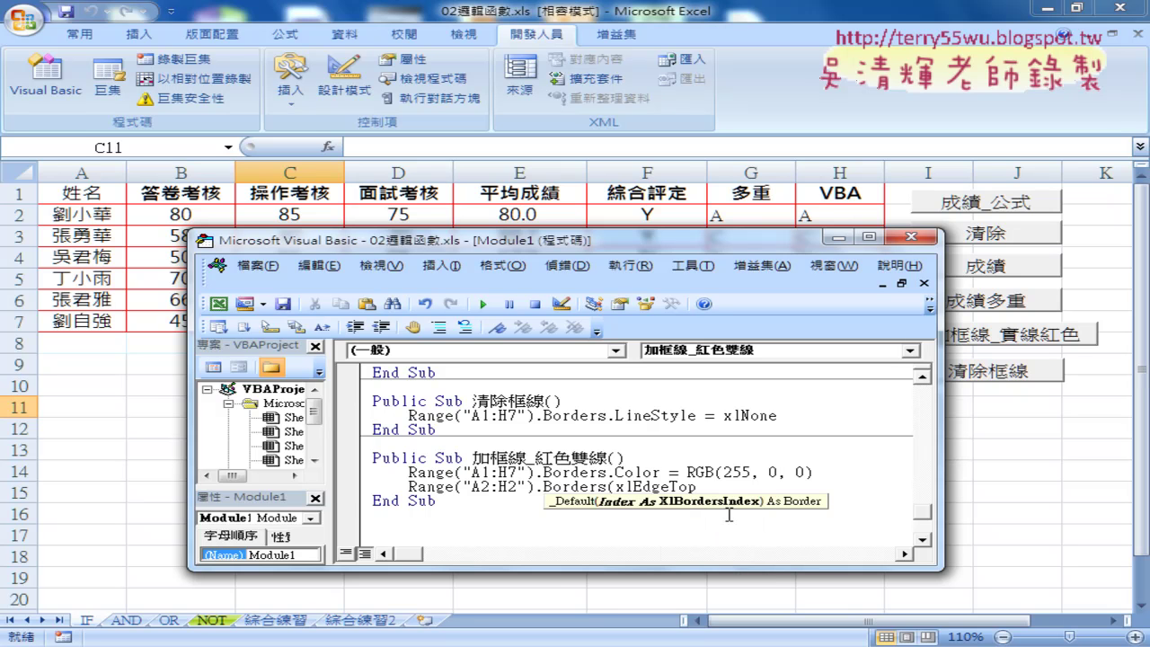
text())
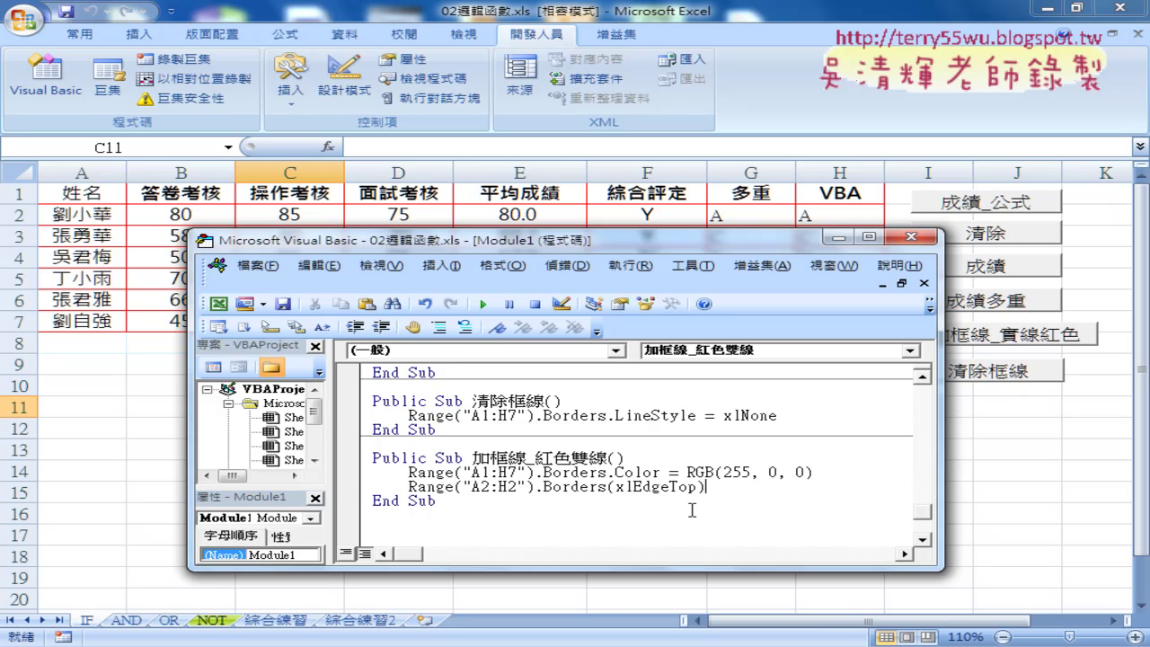
- Re-enter the (xlEdgeTop) argument from the suggestions and add a trailing period
drag(607, 487, 710, 487)
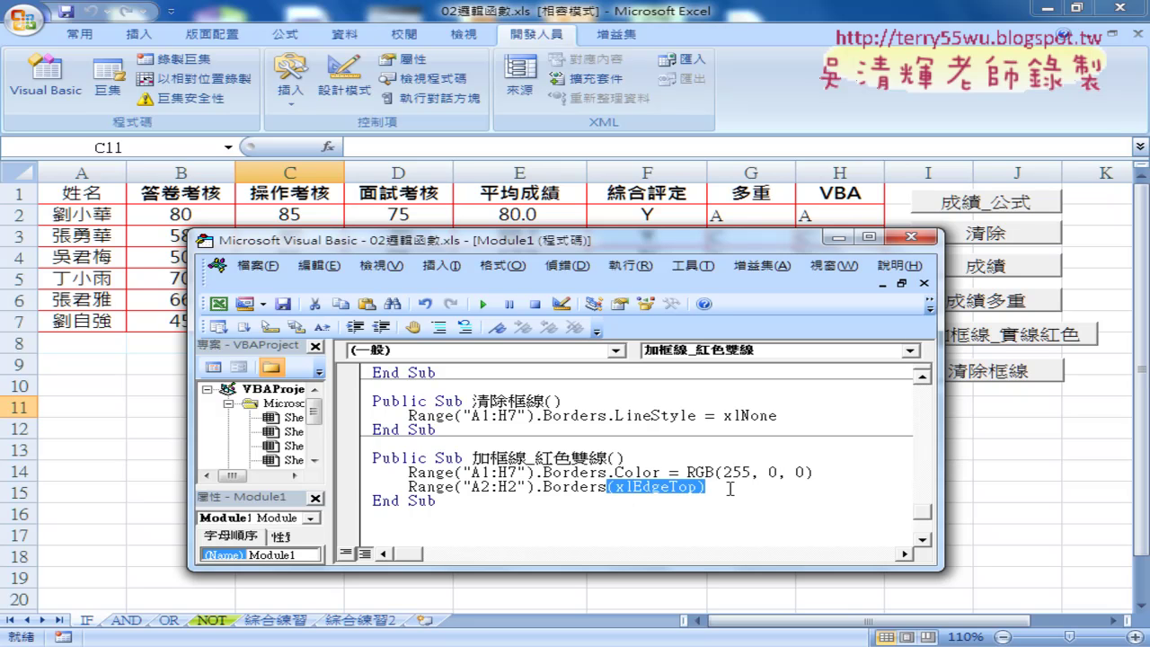
text(()
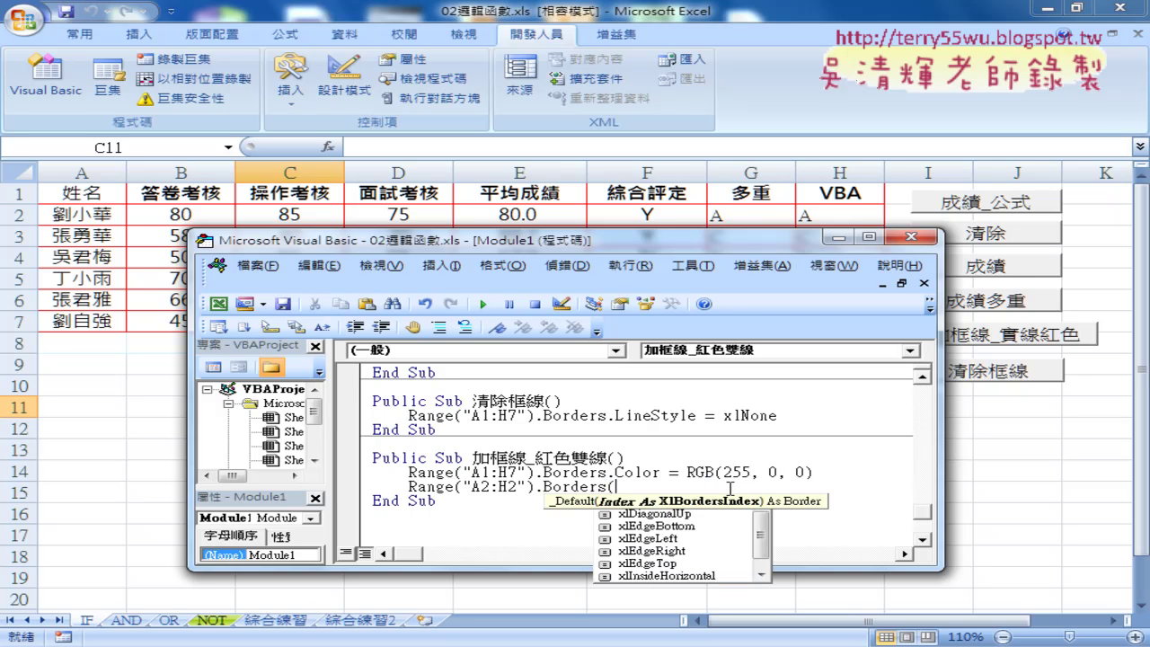
key(Down)
key(Down)
key(Down)
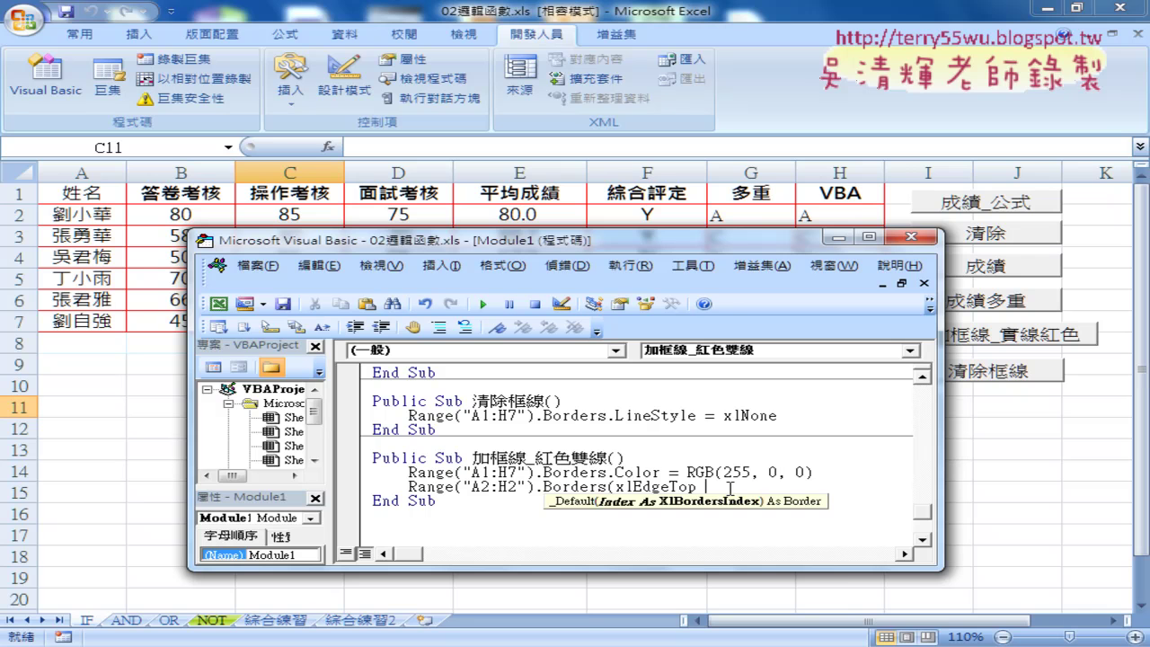
text().)
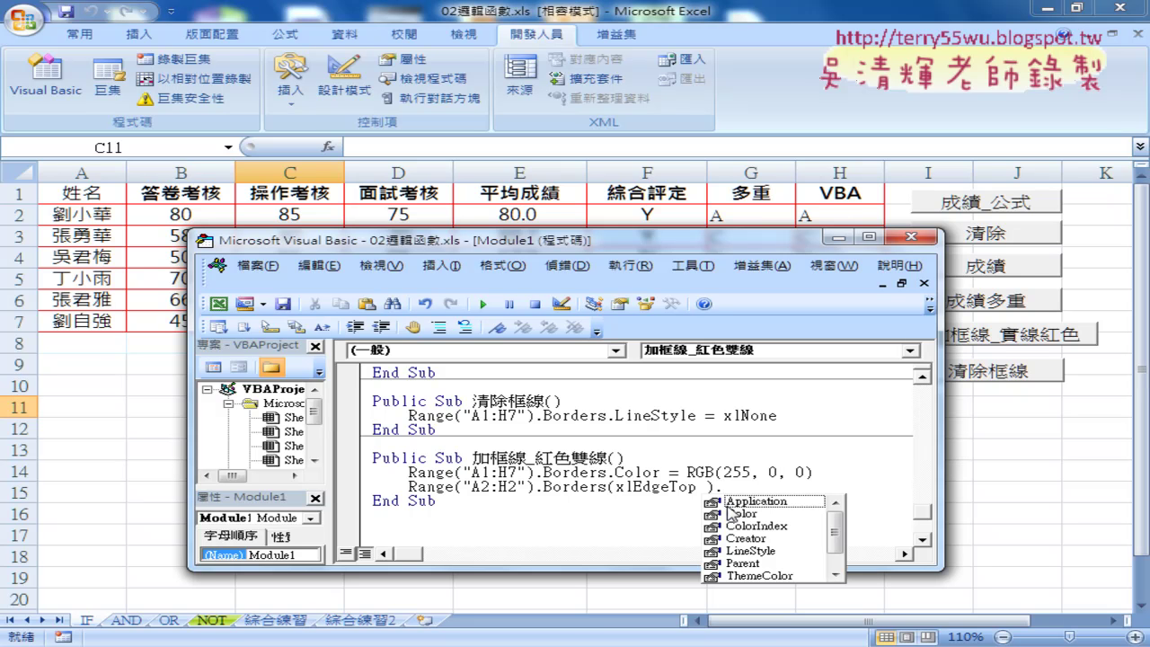
- Complete the top-edge line as .LineStyle = xlDouble and commit it
click(755, 554)
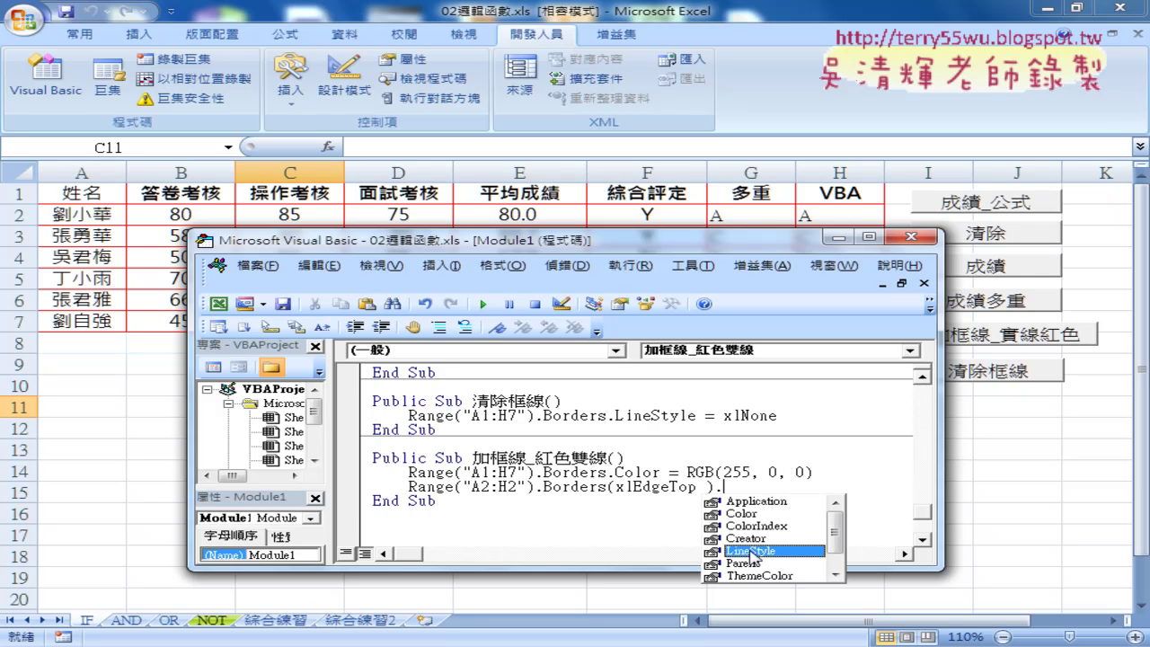
double_click(755, 552)
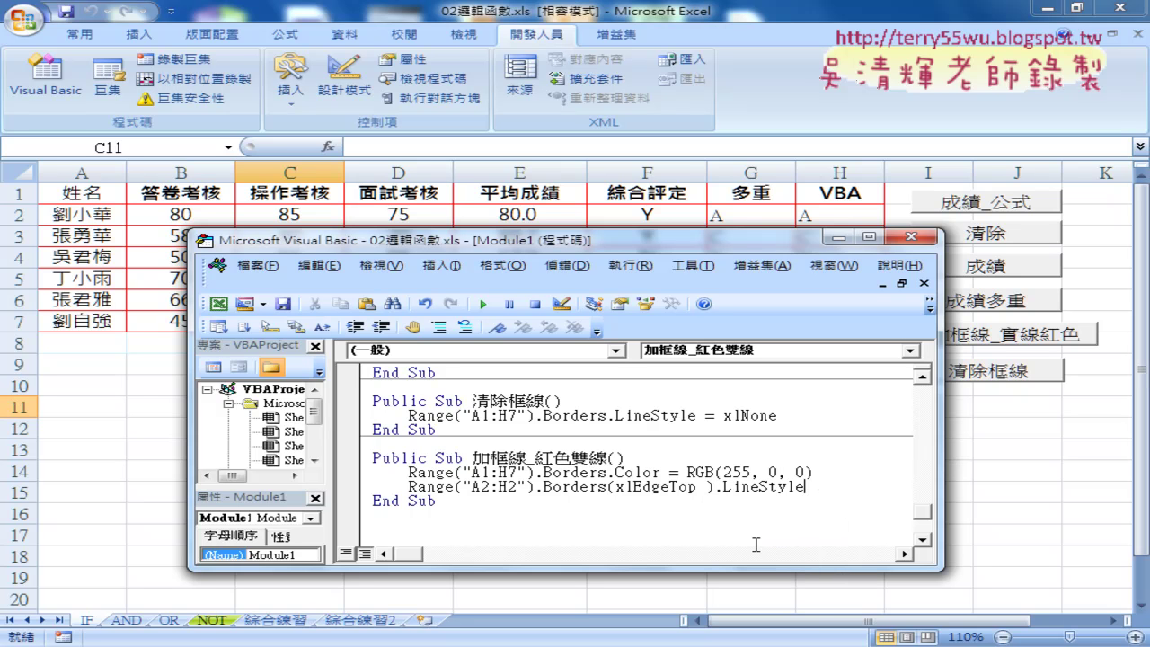
text(-)
key(BackSpace)
text(=)
text(xl)
text(doub)
text(le)
click(437, 501)
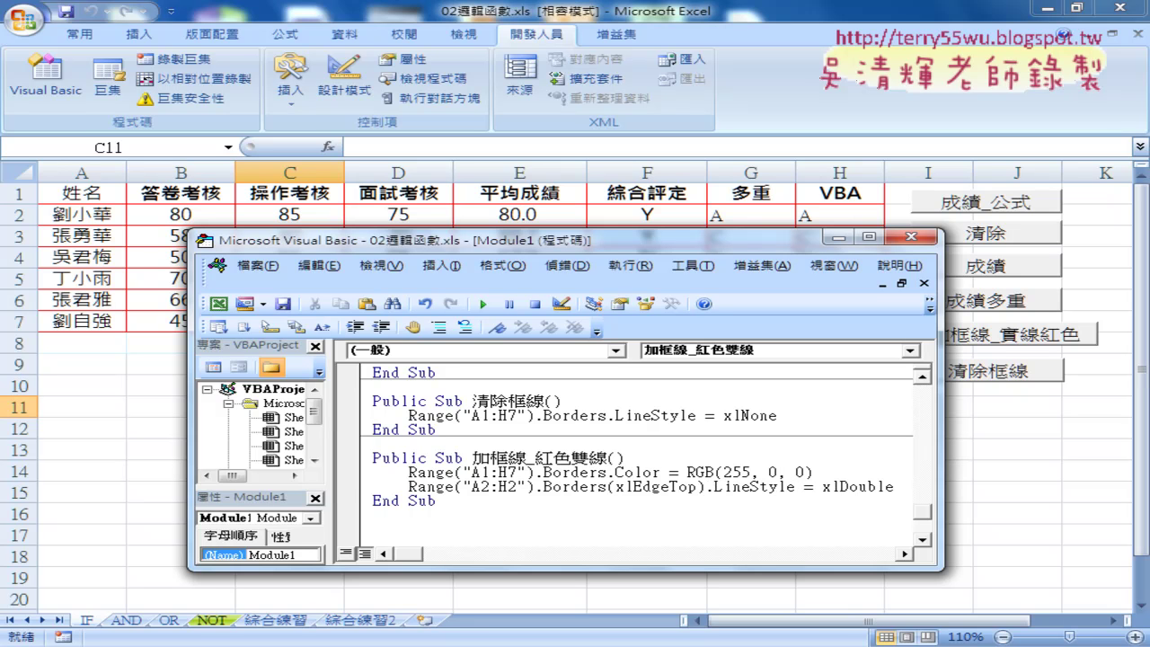
- Point out the xlDouble constant and LineStyle on the finished line
click(841, 486)
key(shift+Right)
key(Left)
key(Left)
key(Left)
key(Left)
key(Left)
key(Left)
key(Left)
key(Left)
key(Left)
- Review the line styles in Format Cells' Border tab, cancel it, and show the Developer tab
click(91, 38)
click(217, 96)
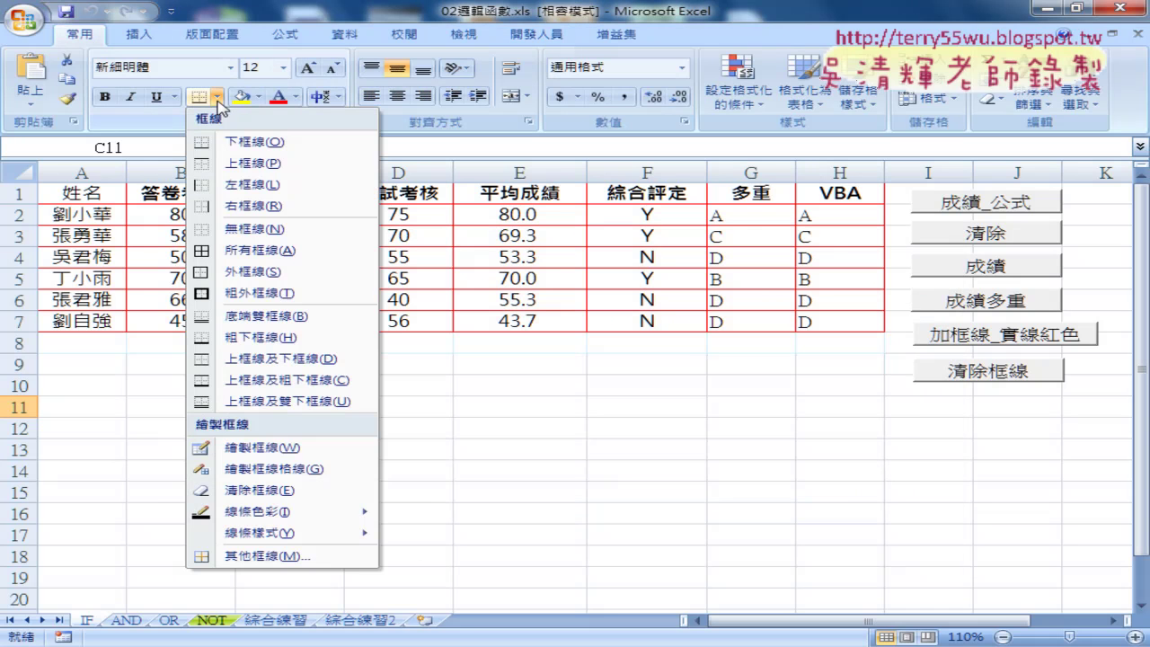
click(281, 557)
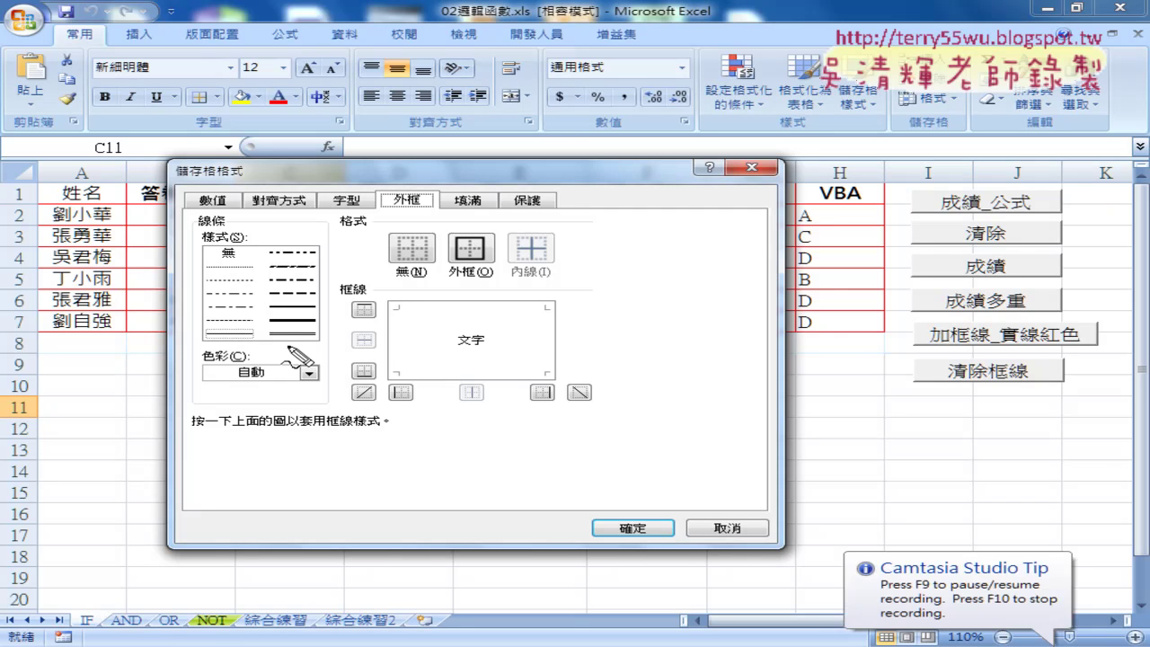
mouse_move(288, 345)
mouse_down()
mouse_move(255, 240)
mouse_move(299, 329)
mouse_up()
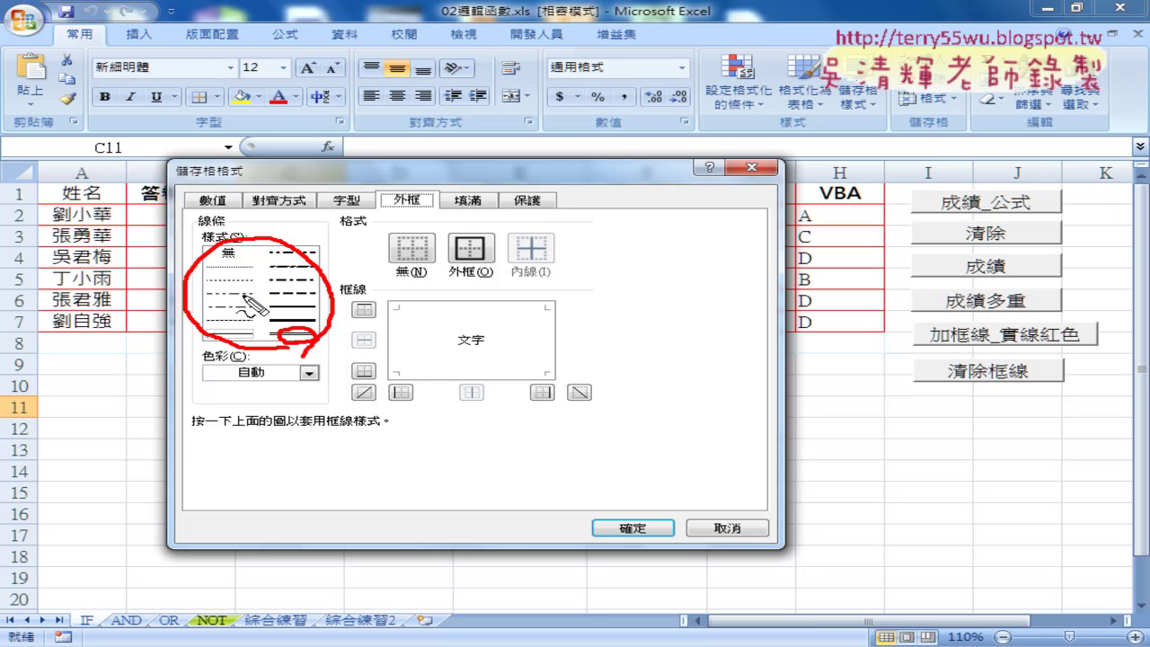
key(Escape)
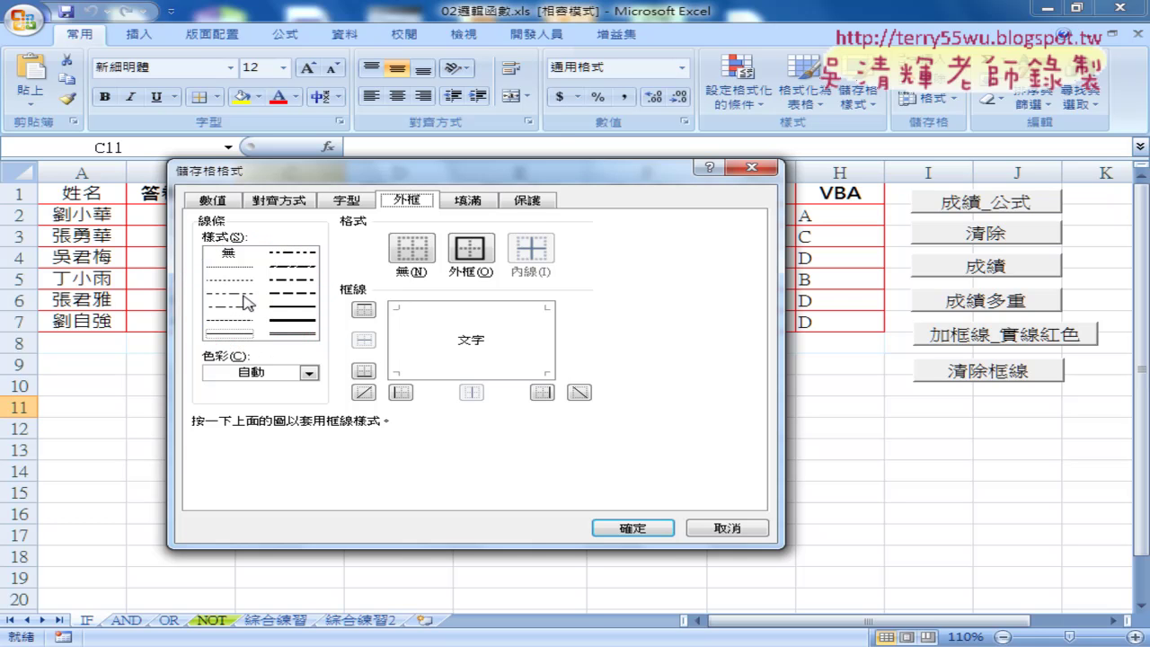
click(728, 529)
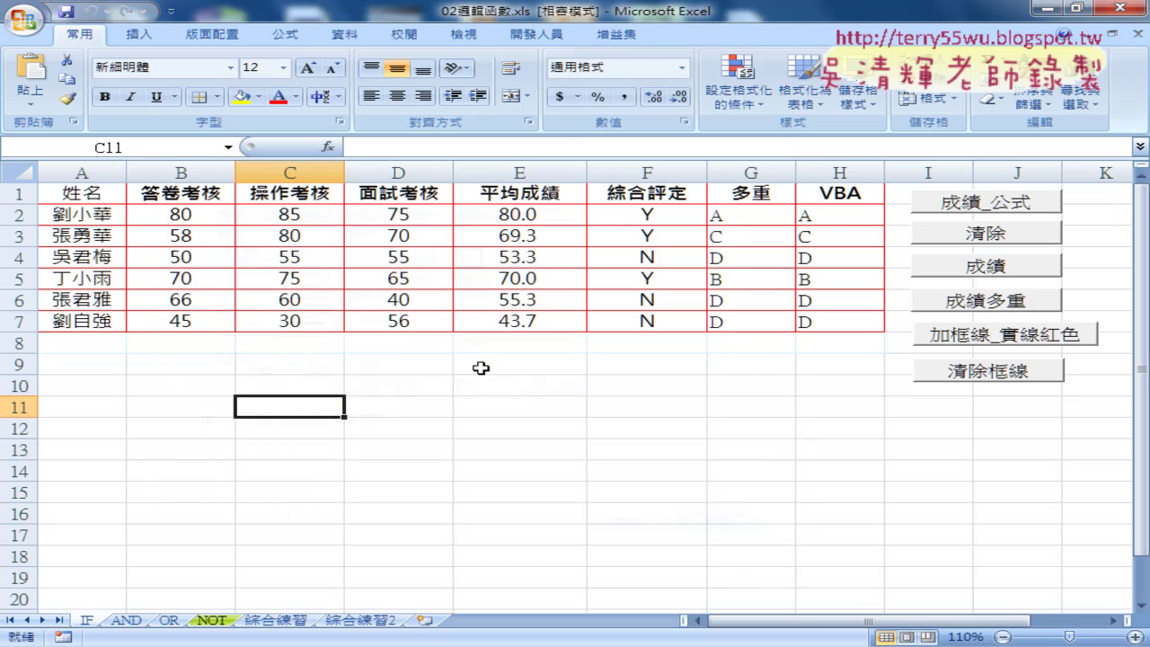
click(537, 34)
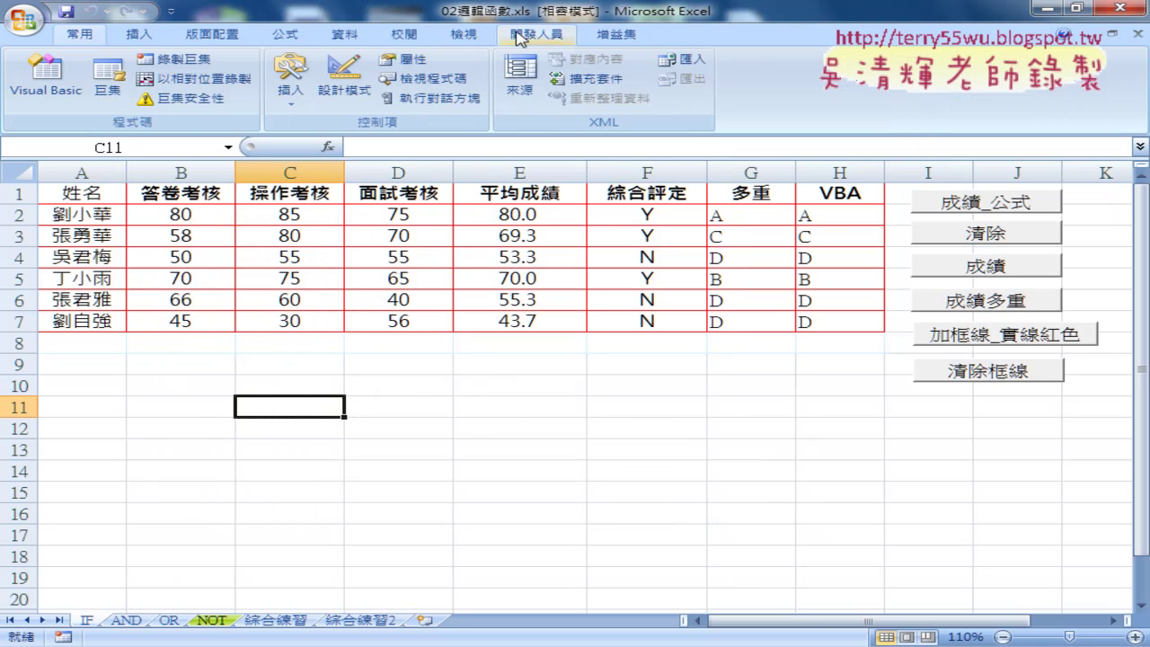
- Reopen Visual Basic and move the editor window up and to the left
click(74, 95)
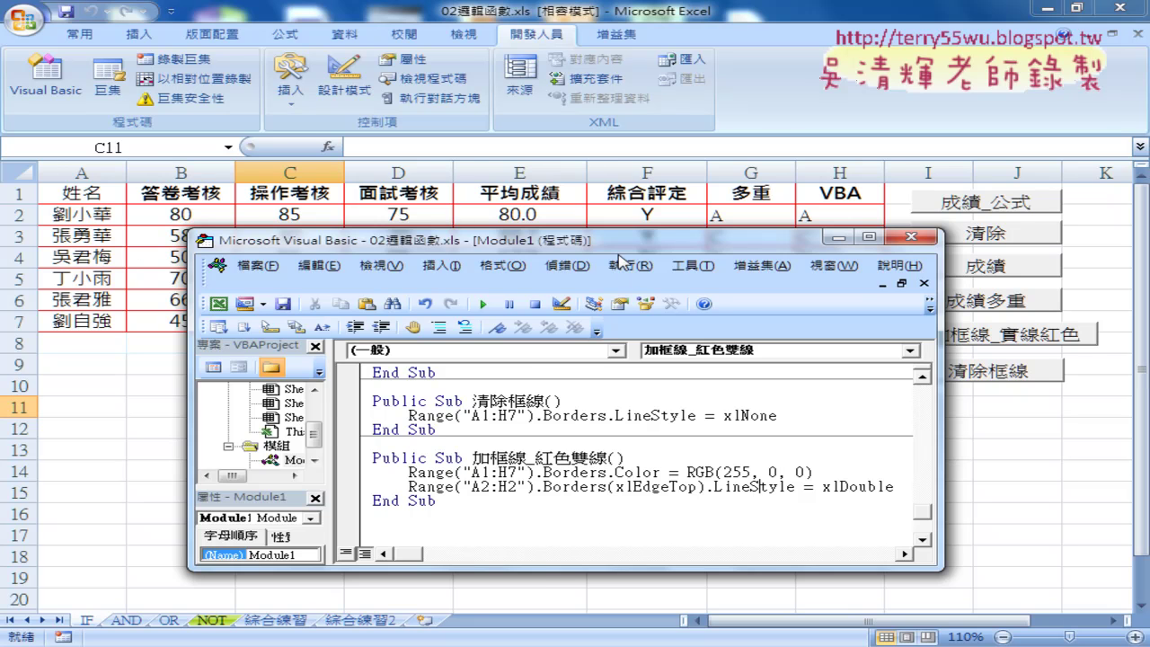
drag(621, 240, 504, 187)
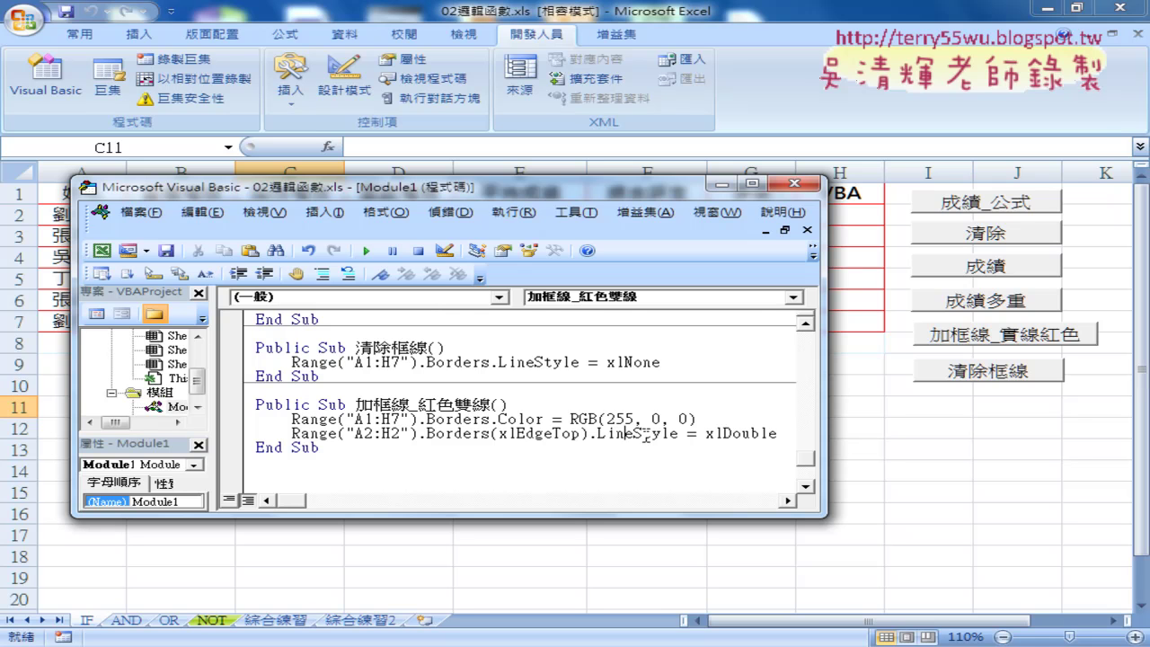
- Look up help for LineStyle and open the Borders.LineStyle property page
key(F1)
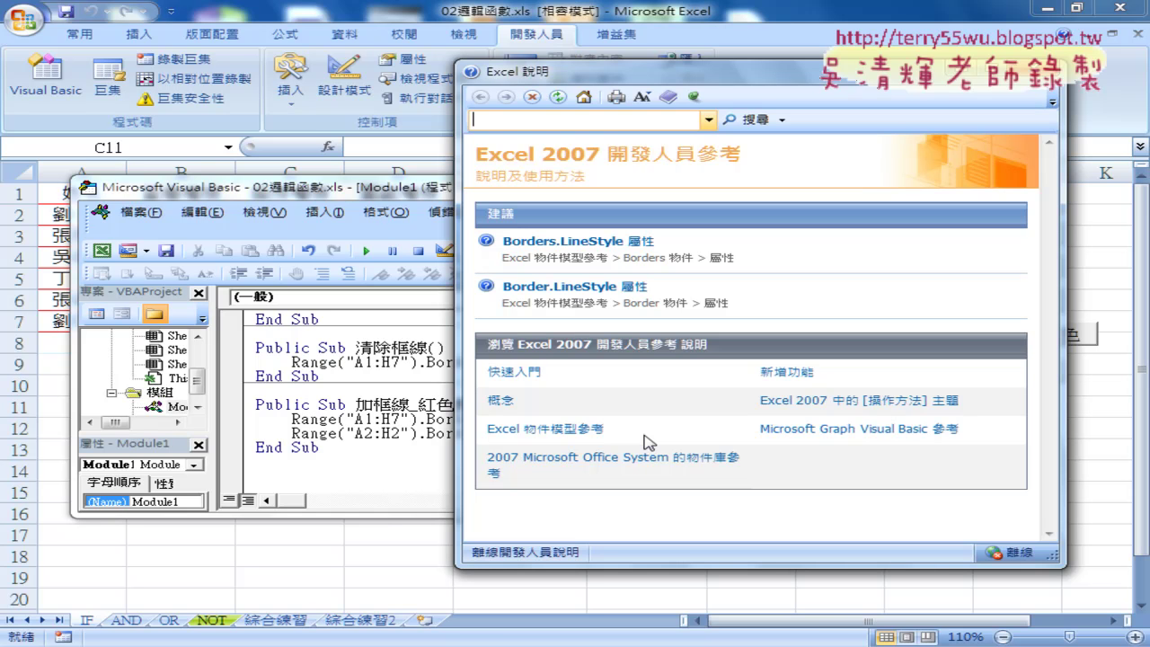
click(589, 243)
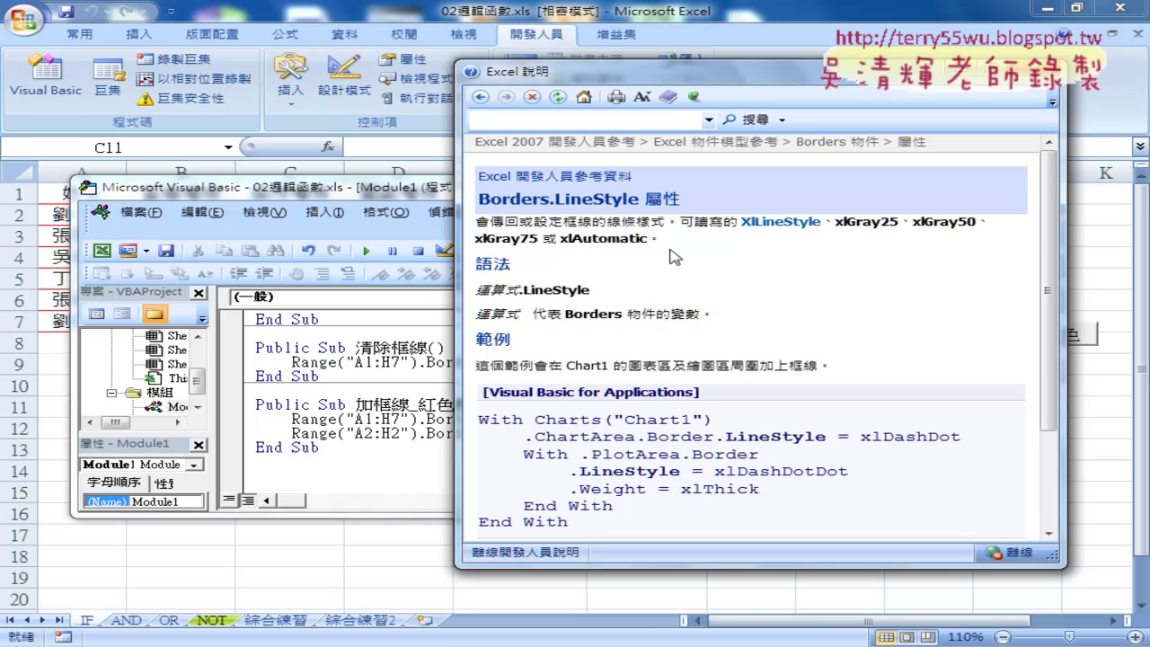
scroll(699, 325, down, 3)
scroll(750, 382, up, 3)
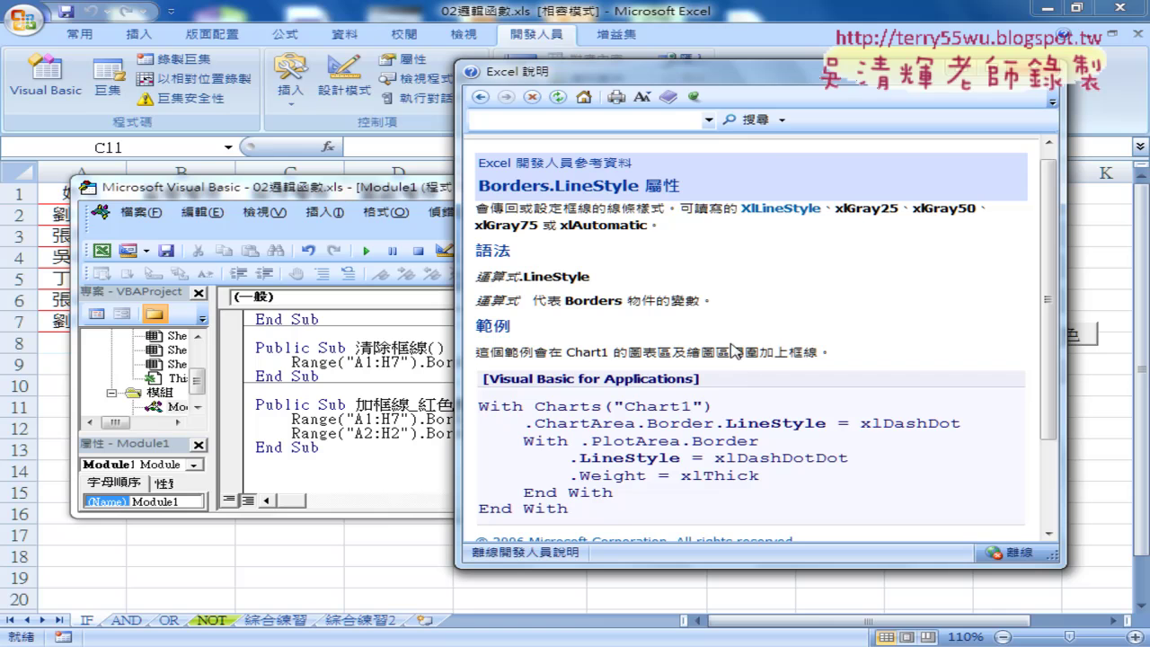
scroll(742, 351, up, 1)
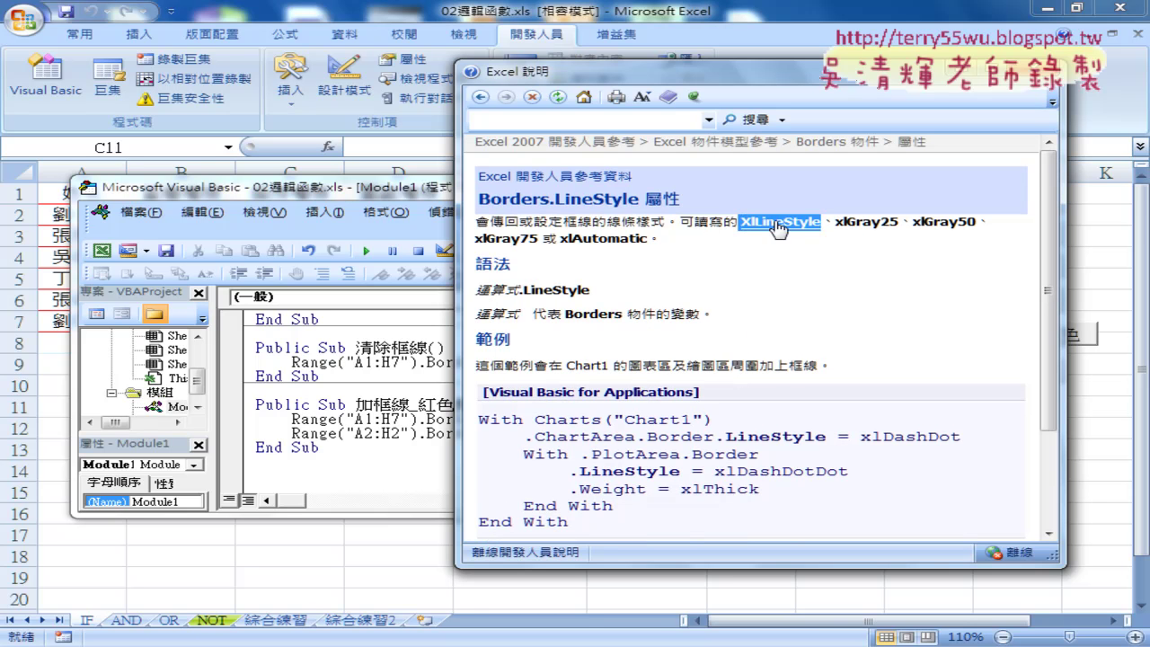
- Open the XlLineStyle constants table and mark the xlDouble and dotted-line rows
click(780, 222)
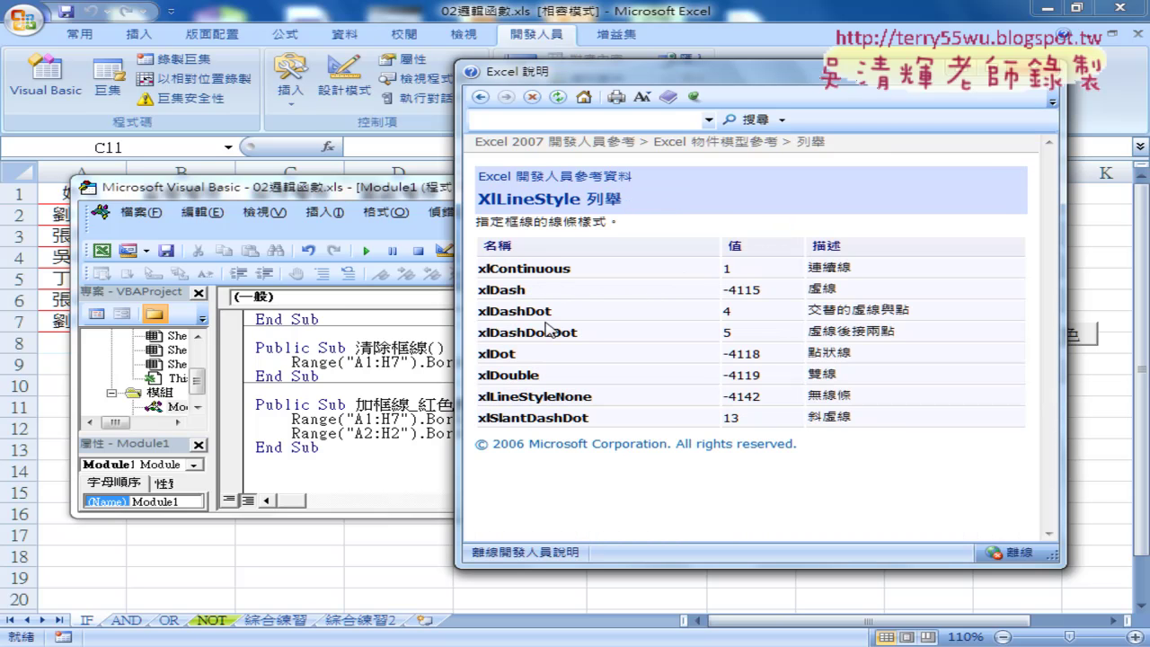
drag(845, 377, 804, 377)
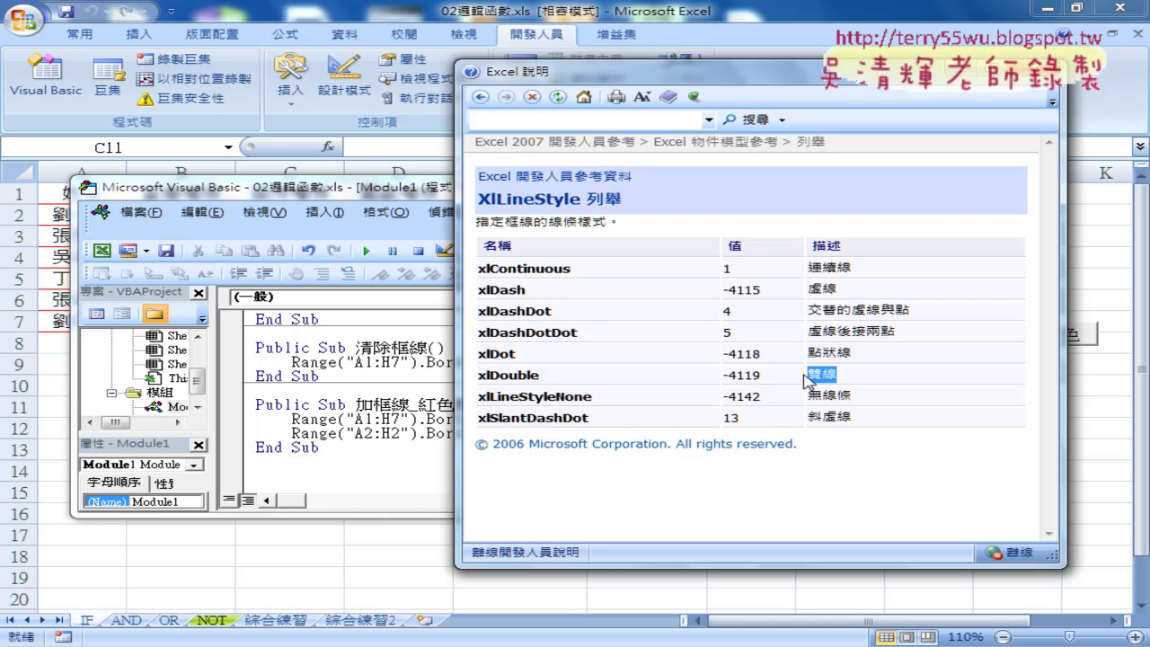
drag(541, 377, 485, 381)
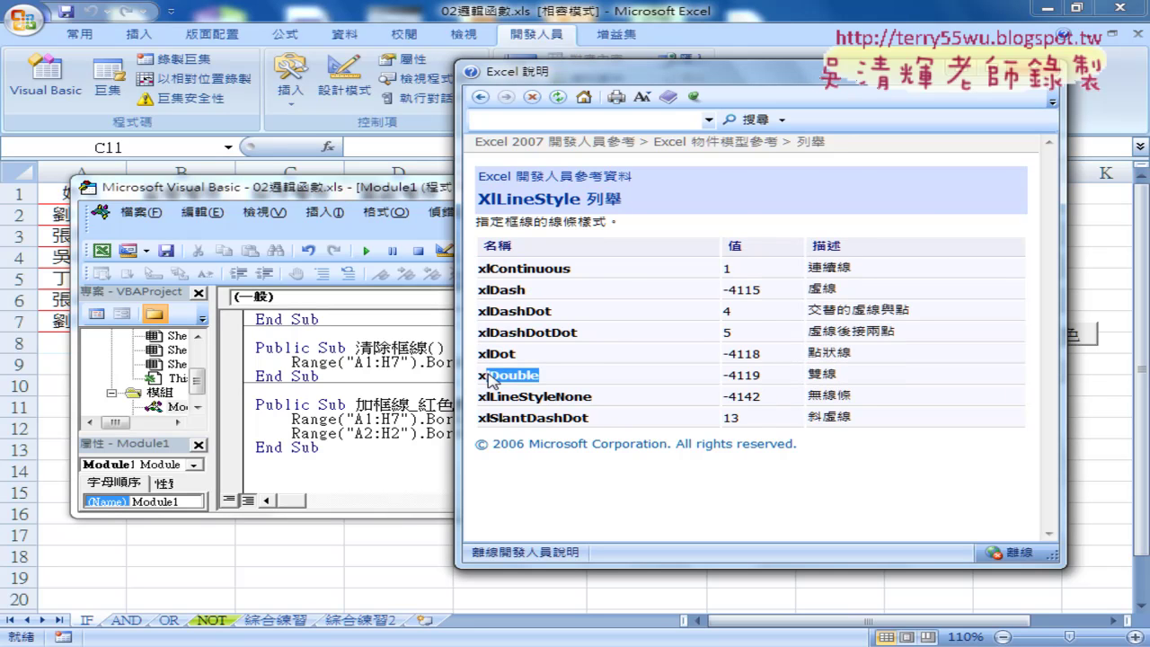
drag(858, 353, 805, 352)
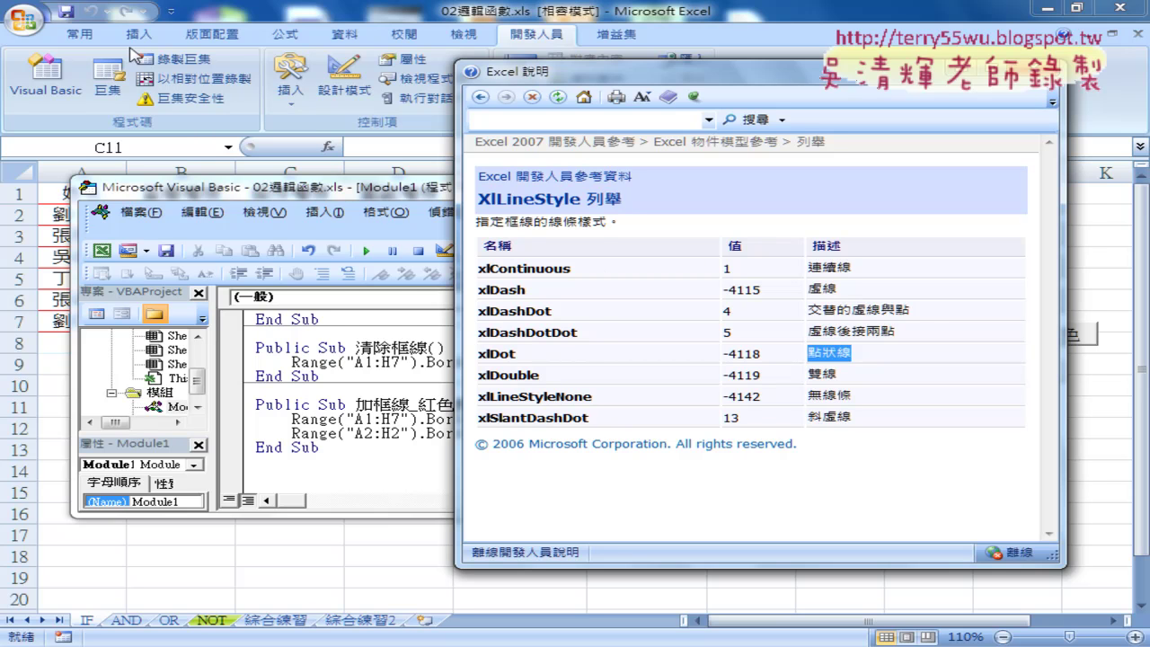
- Open Home > Borders > More Borders and place Format Cells beside the Help table
click(80, 41)
click(81, 36)
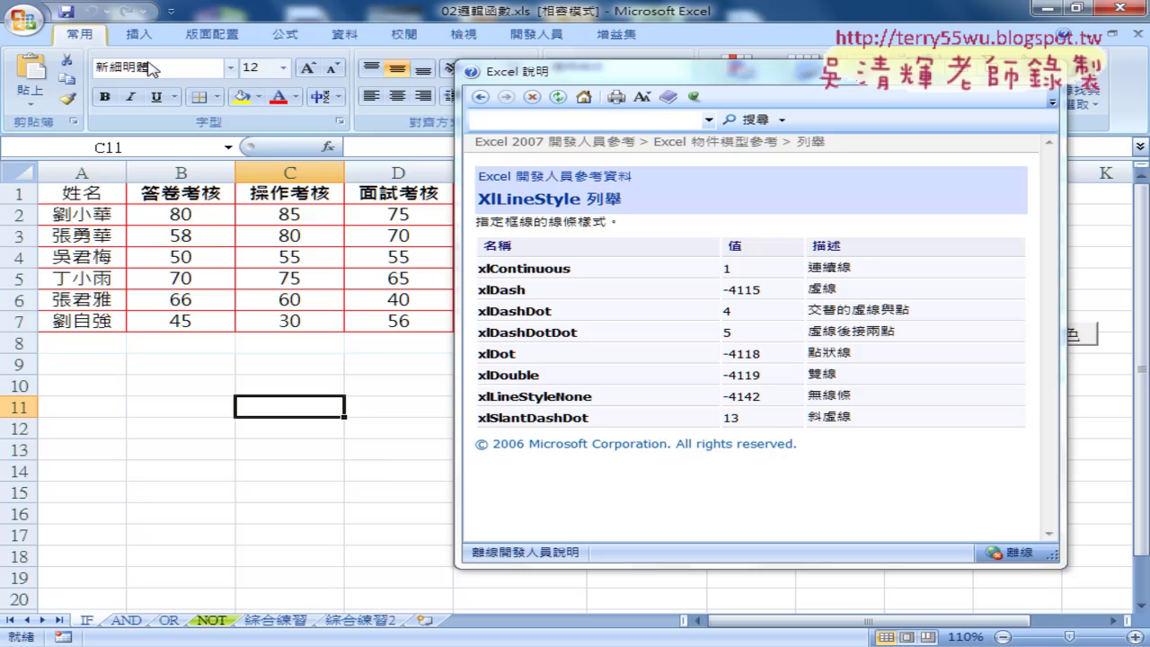
click(218, 96)
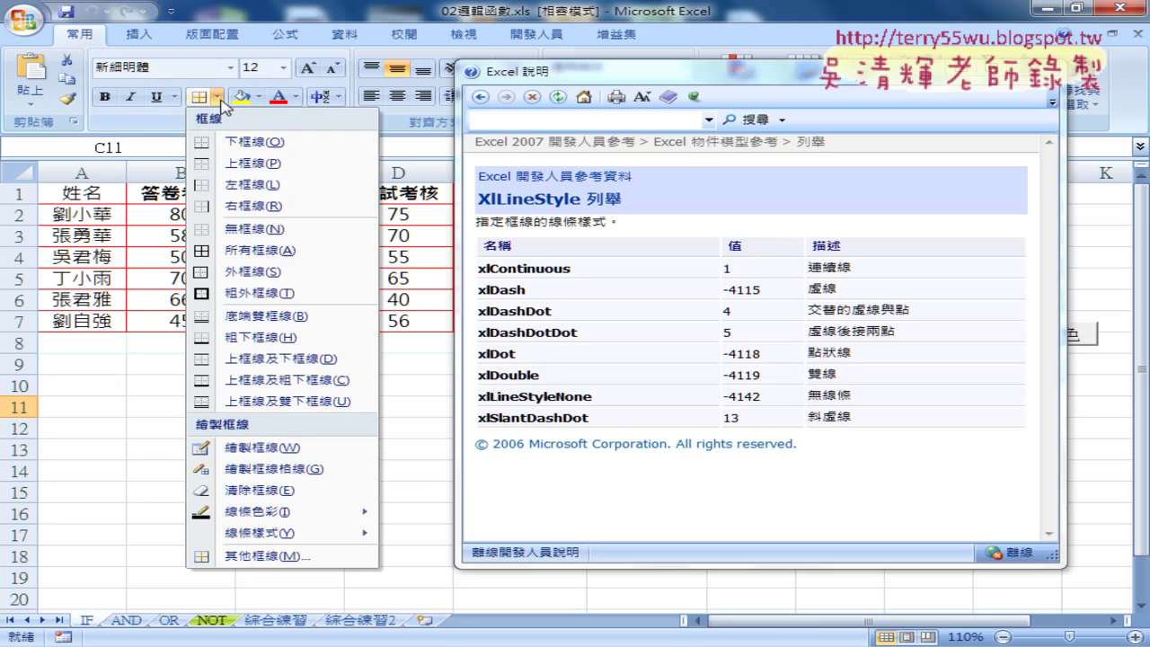
click(287, 555)
drag(321, 180, 309, 153)
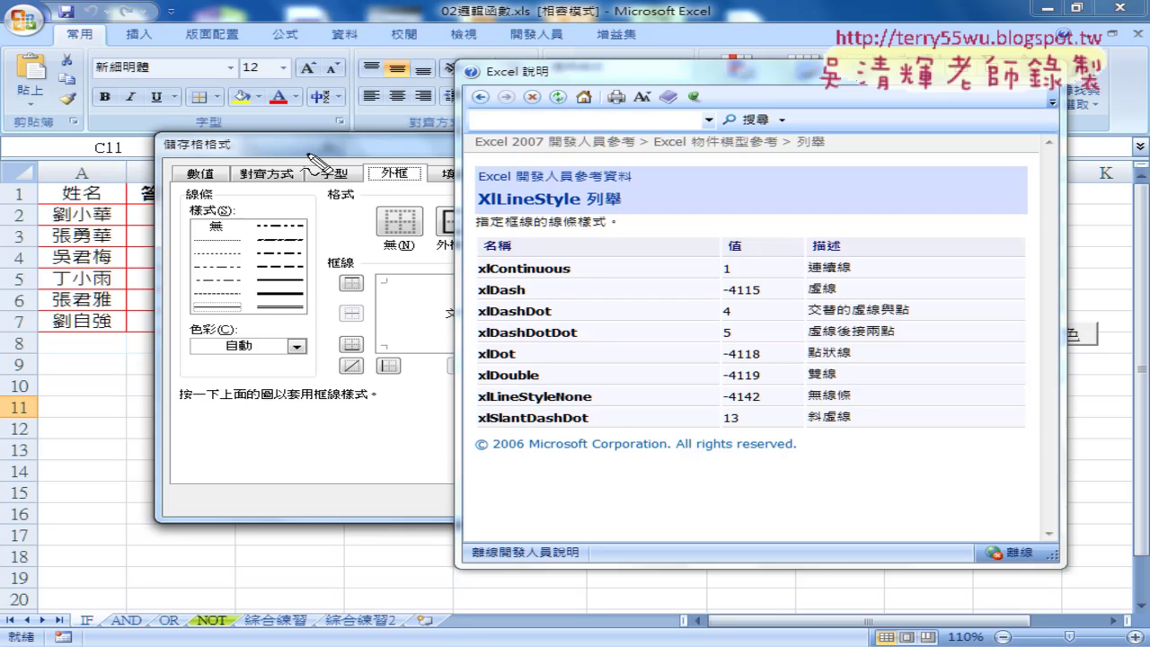
- Annotate how xlDash, continuous, dash-dot and xlDouble constants match the border styles, then clear the marks
mouse_move(248, 331)
mouse_down()
mouse_move(319, 241)
mouse_move(253, 330)
mouse_up()
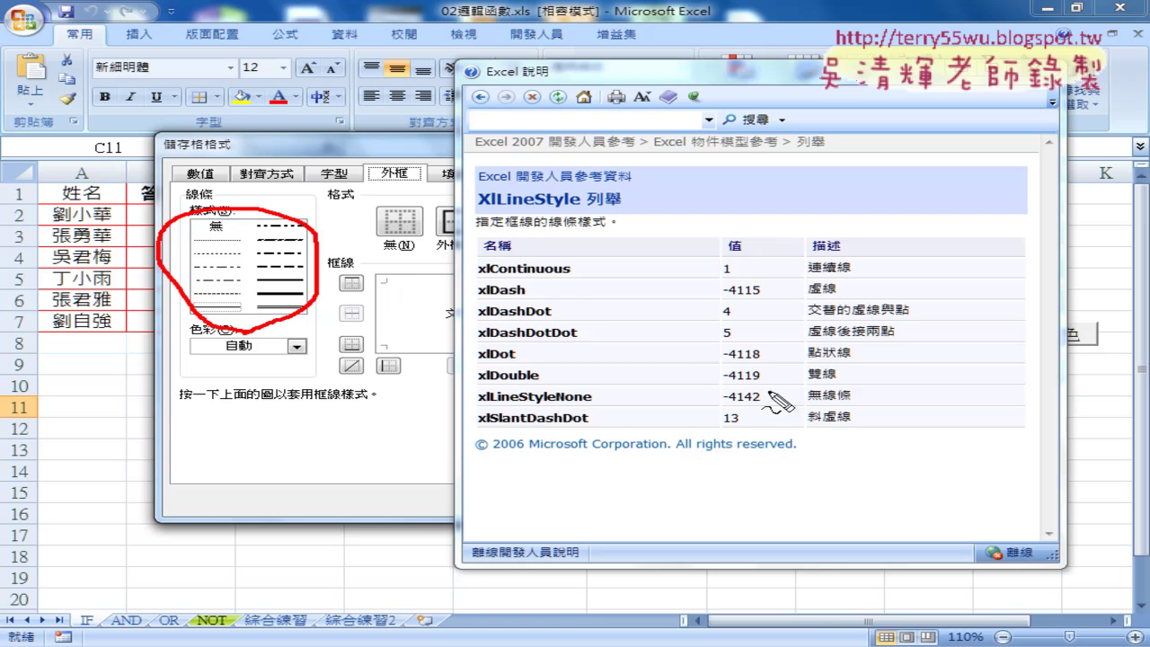
drag(858, 430, 868, 462)
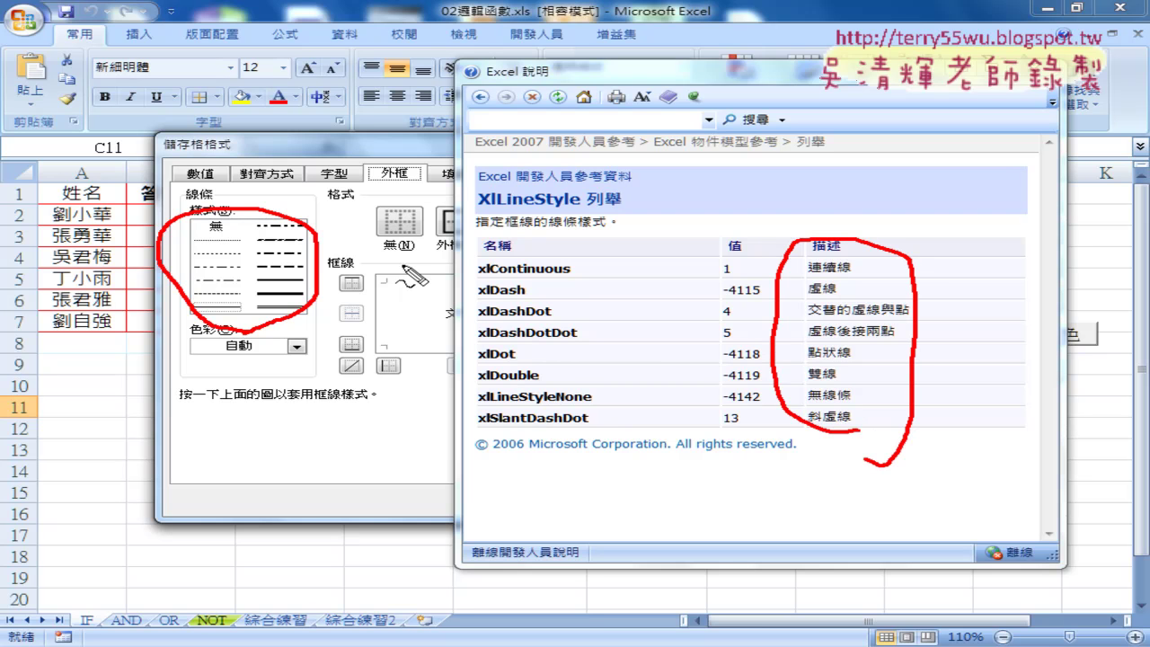
mouse_move(764, 303)
mouse_down()
mouse_move(321, 290)
mouse_move(396, 266)
mouse_up()
drag(323, 286, 385, 311)
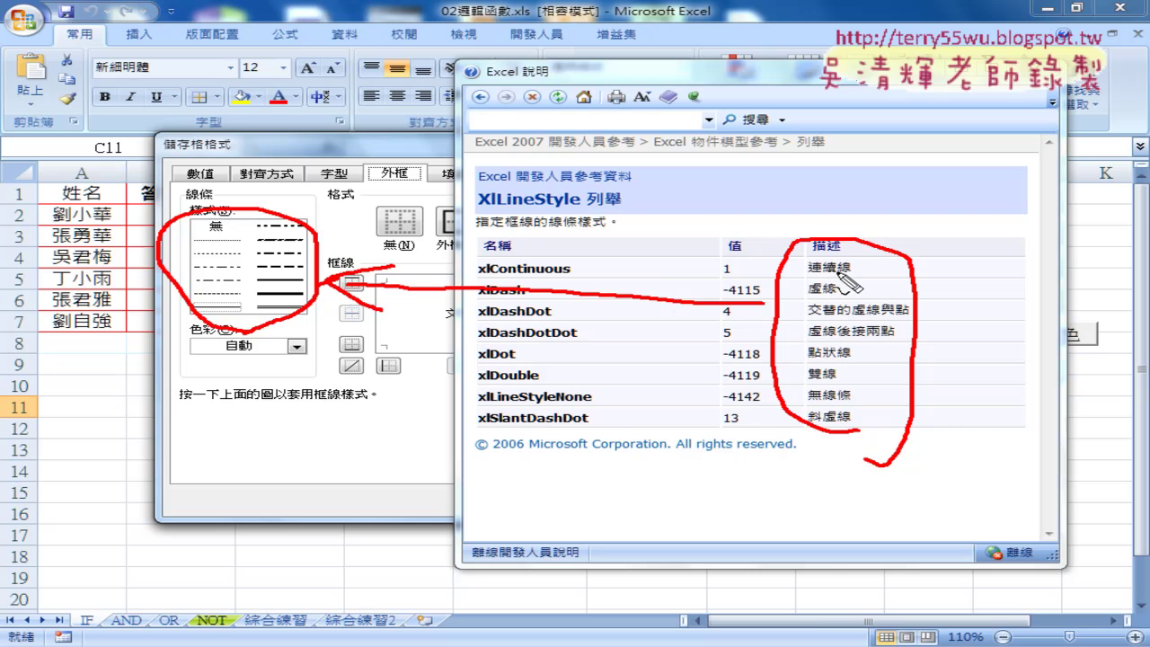
drag(850, 267, 784, 269)
drag(819, 303, 831, 300)
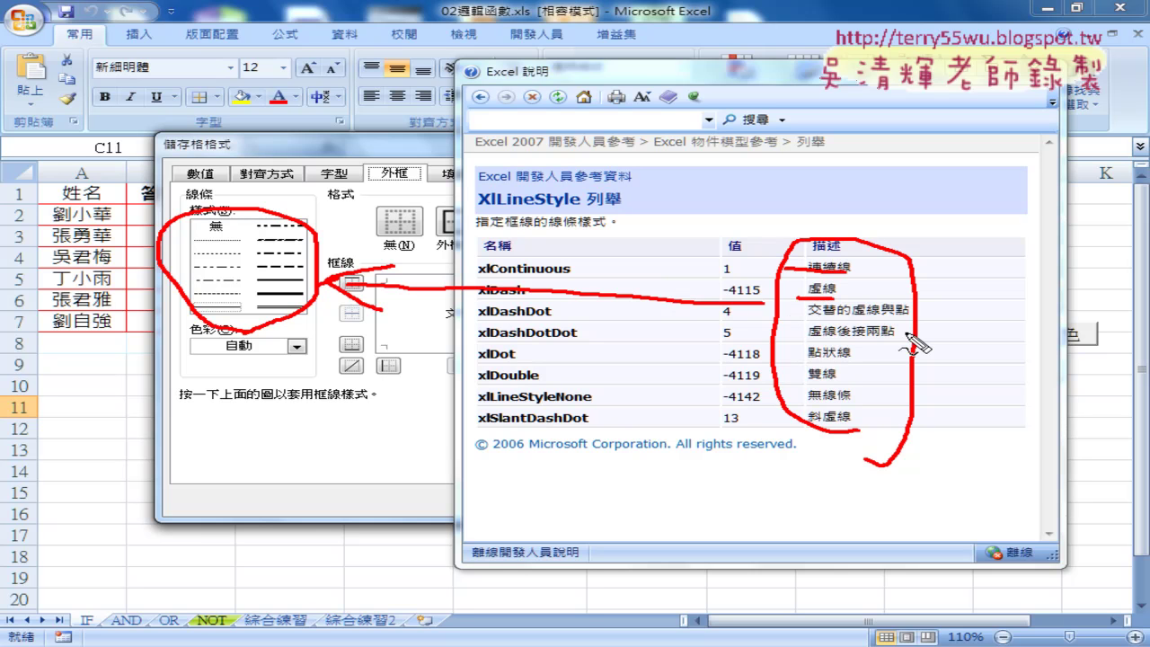
drag(910, 315, 811, 317)
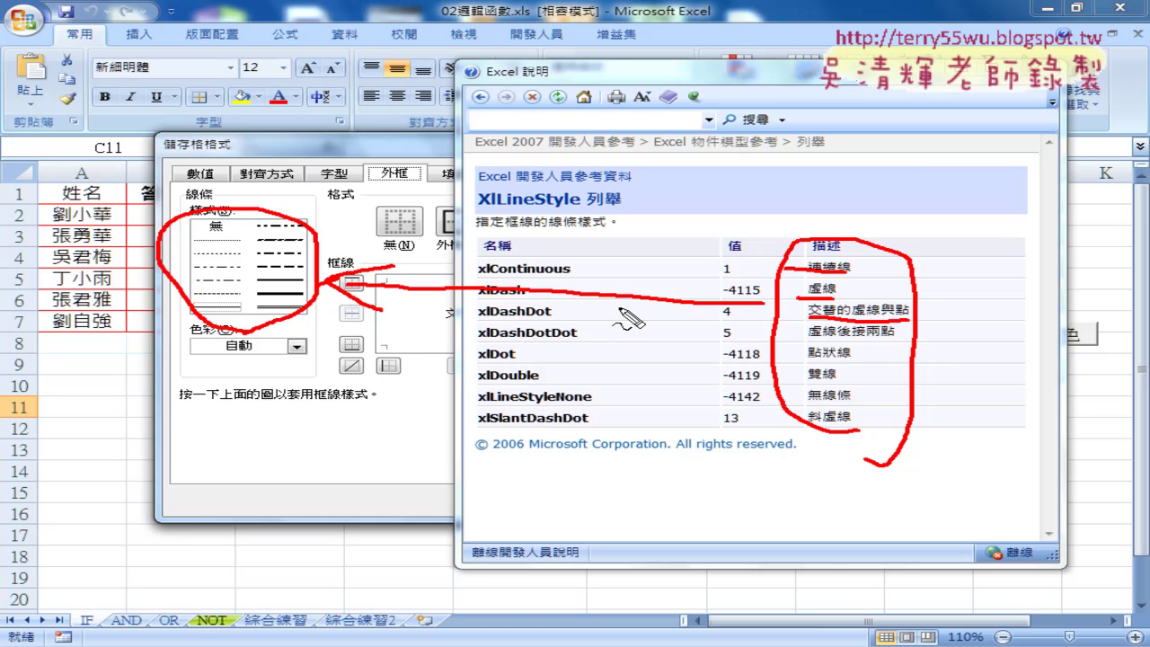
drag(540, 384, 479, 384)
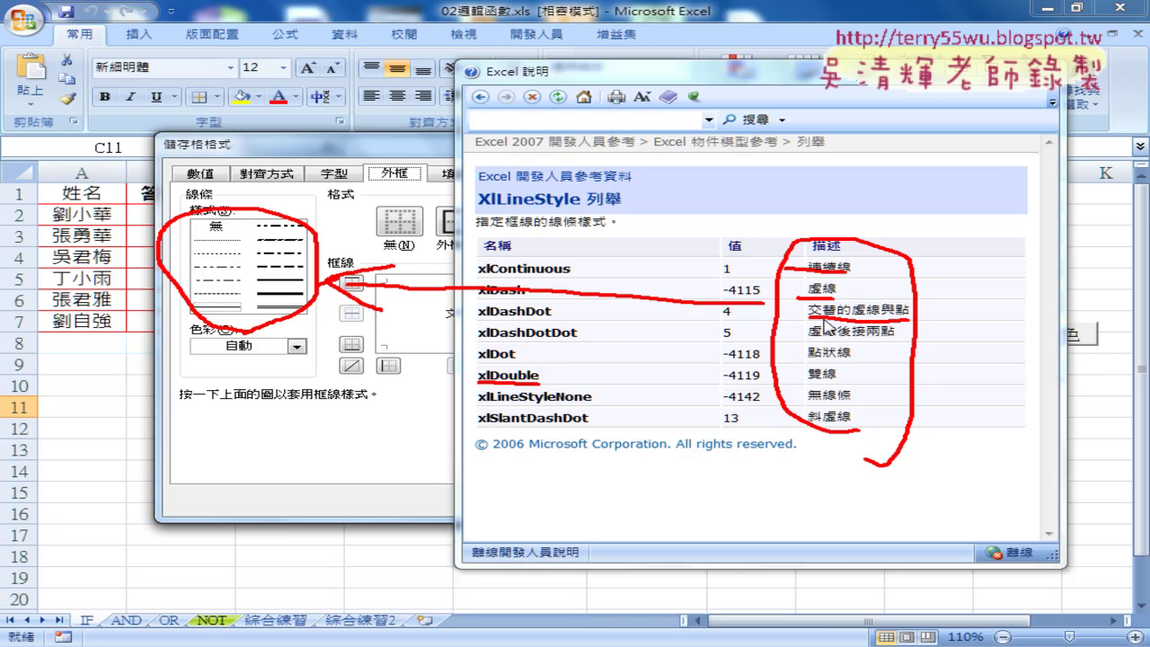
key(Escape)
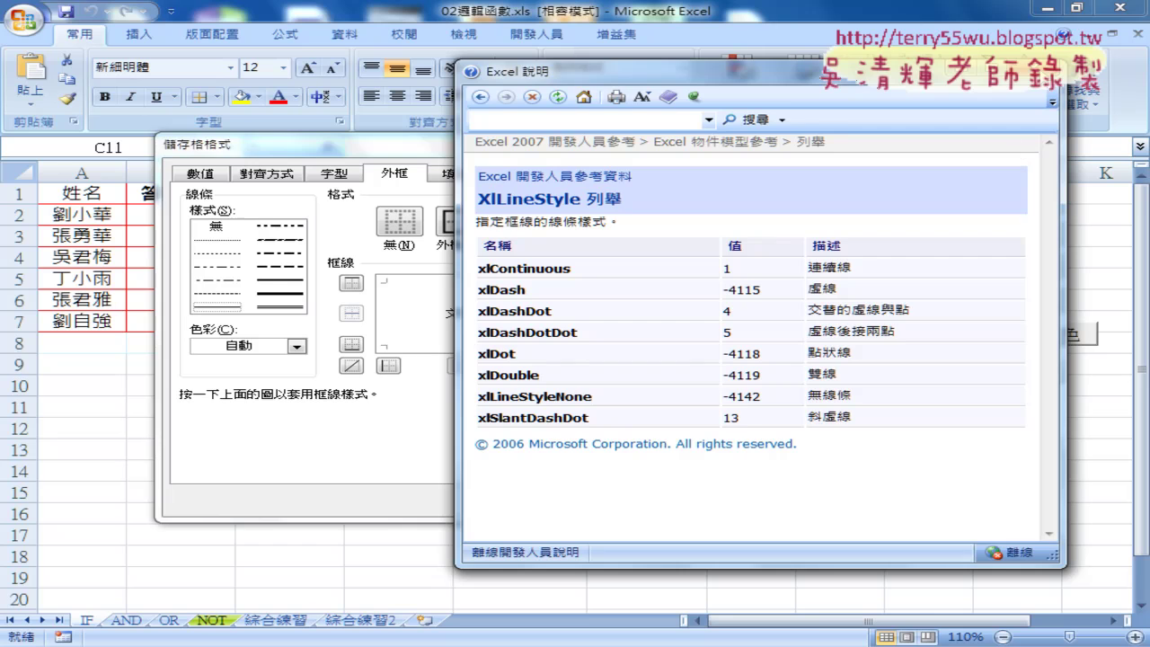
- Close Help and Format Cells without changes and reopen the Visual Basic editor
click(1048, 74)
click(733, 501)
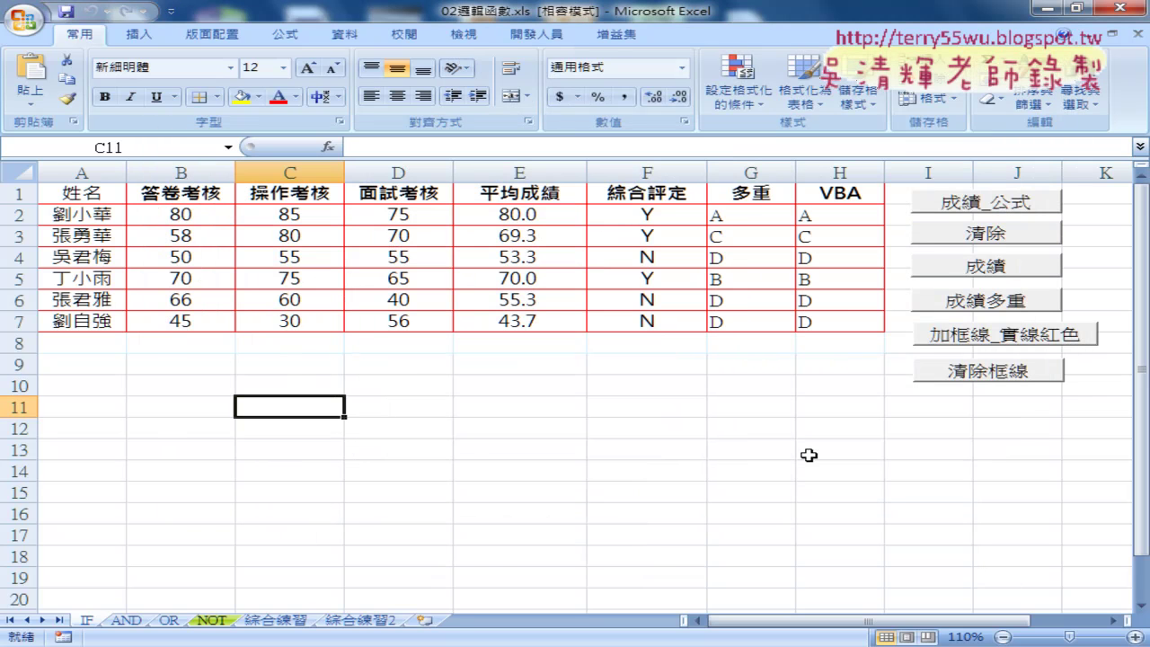
click(532, 34)
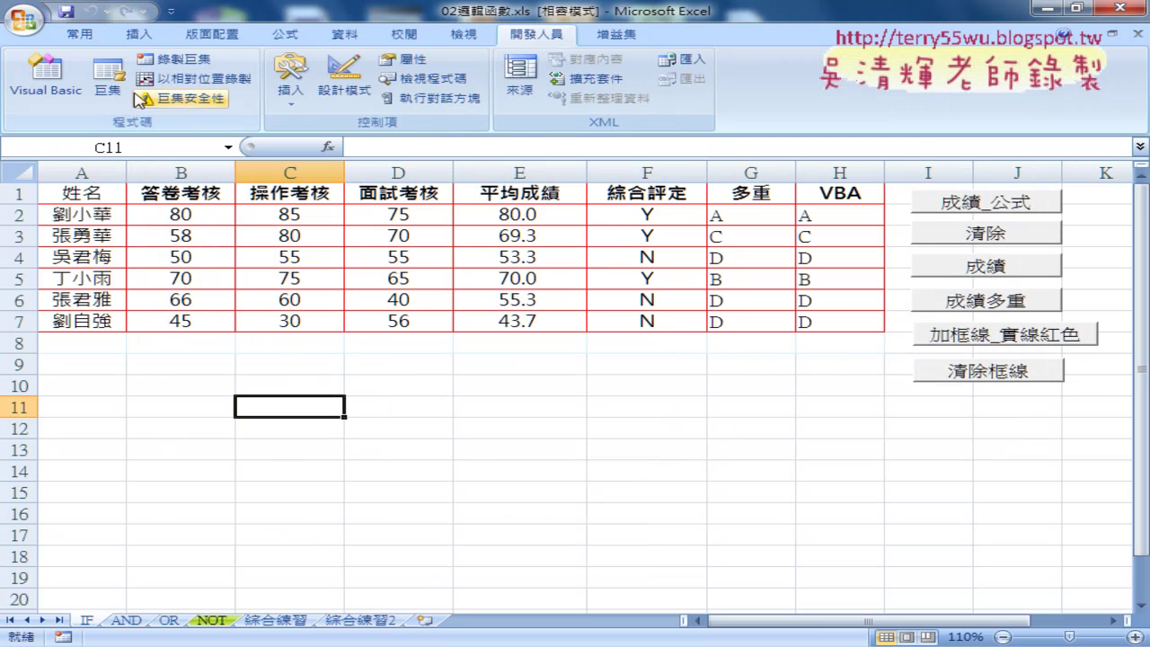
click(44, 81)
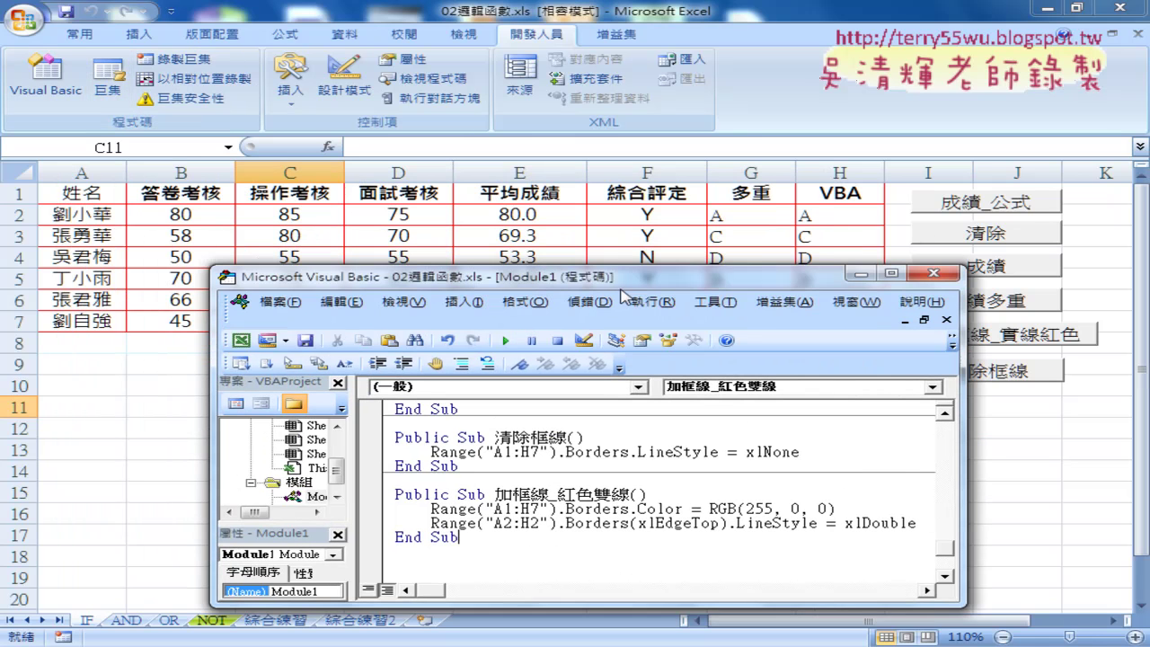
- Run the 加框線_紅色雙線 macro to draw red borders with a double top on row 2
drag(478, 192, 622, 285)
click(635, 526)
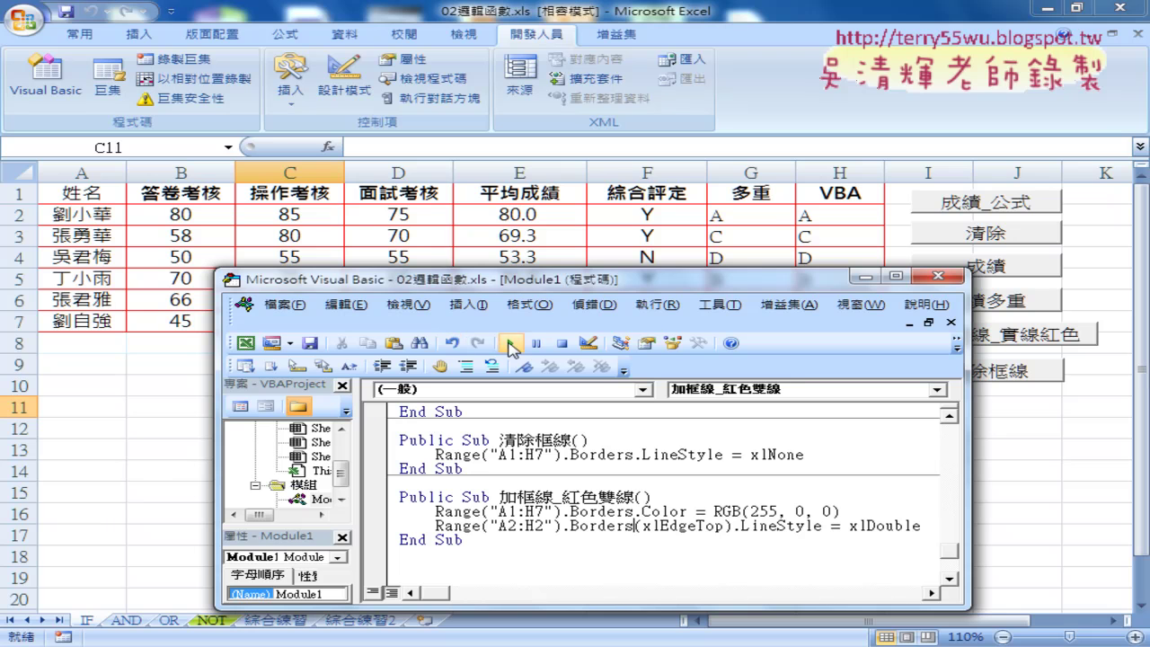
click(510, 343)
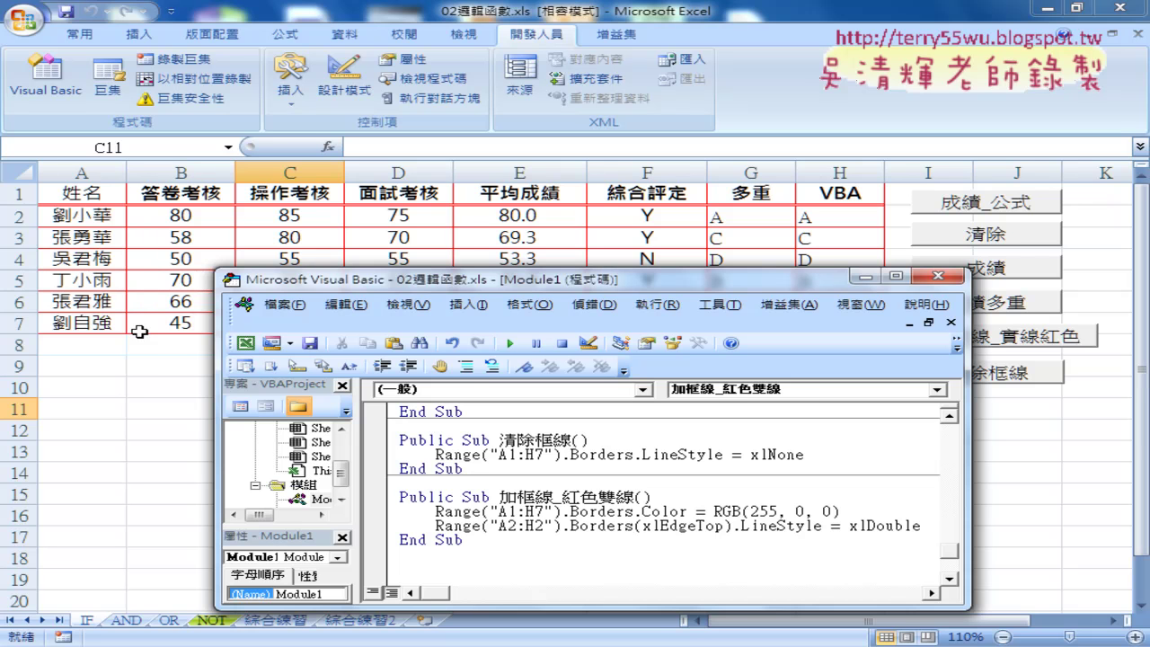
- Add a new line below the xlDouble statement that targets Range("A1:A7")
drag(326, 285, 267, 245)
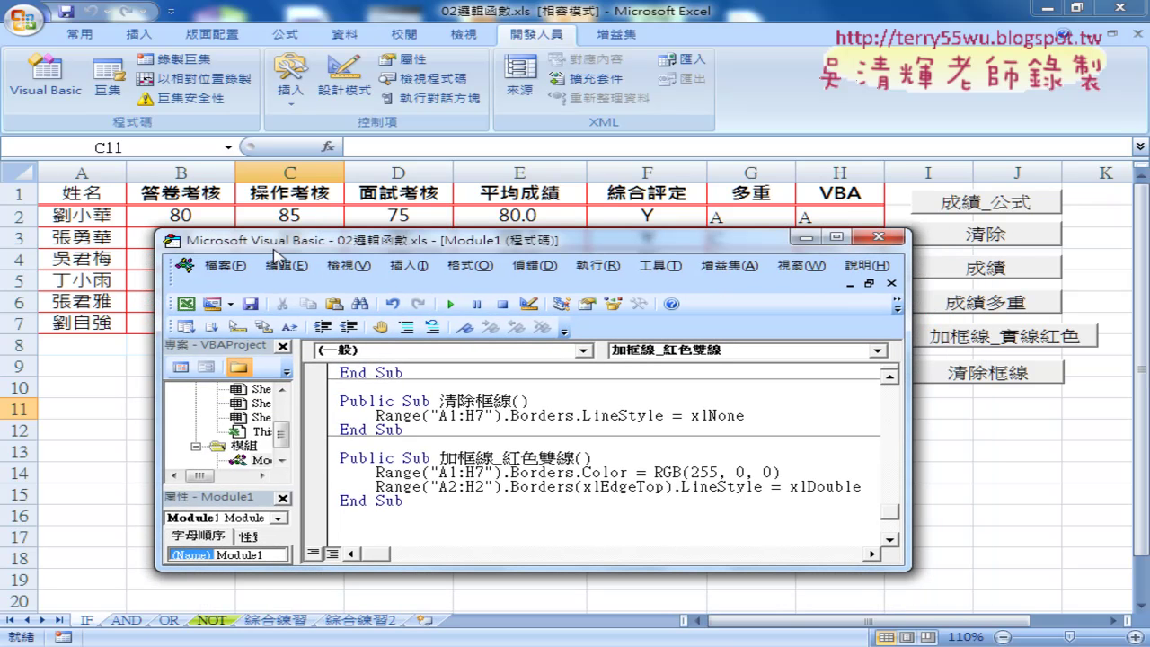
drag(909, 435, 1007, 435)
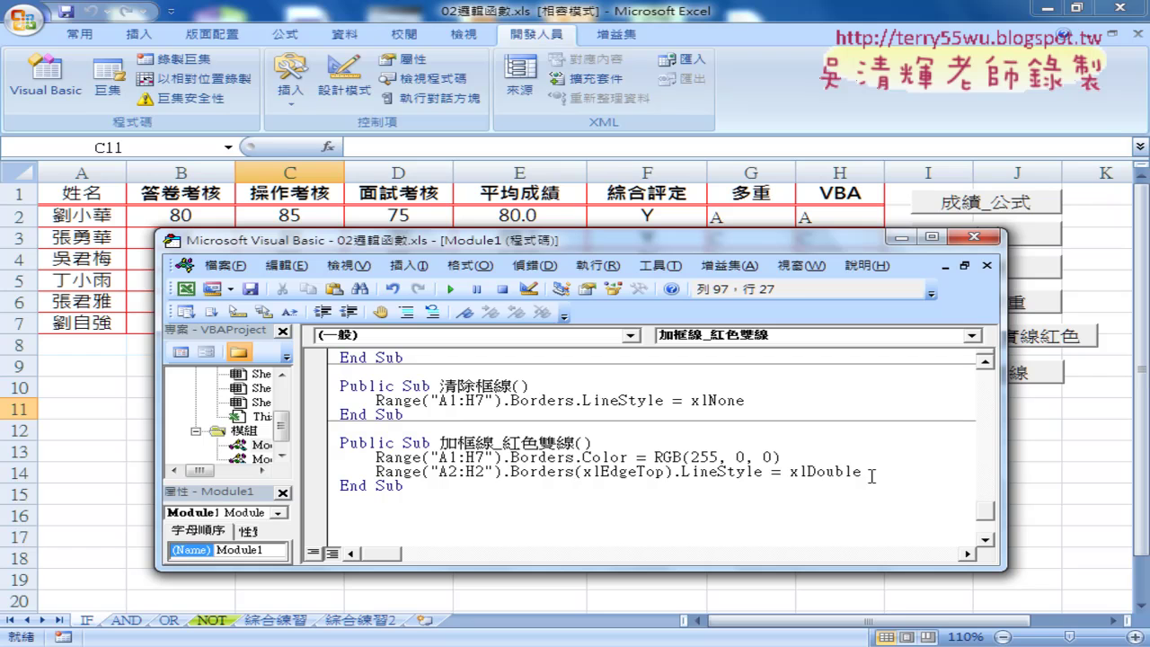
drag(862, 472, 409, 472)
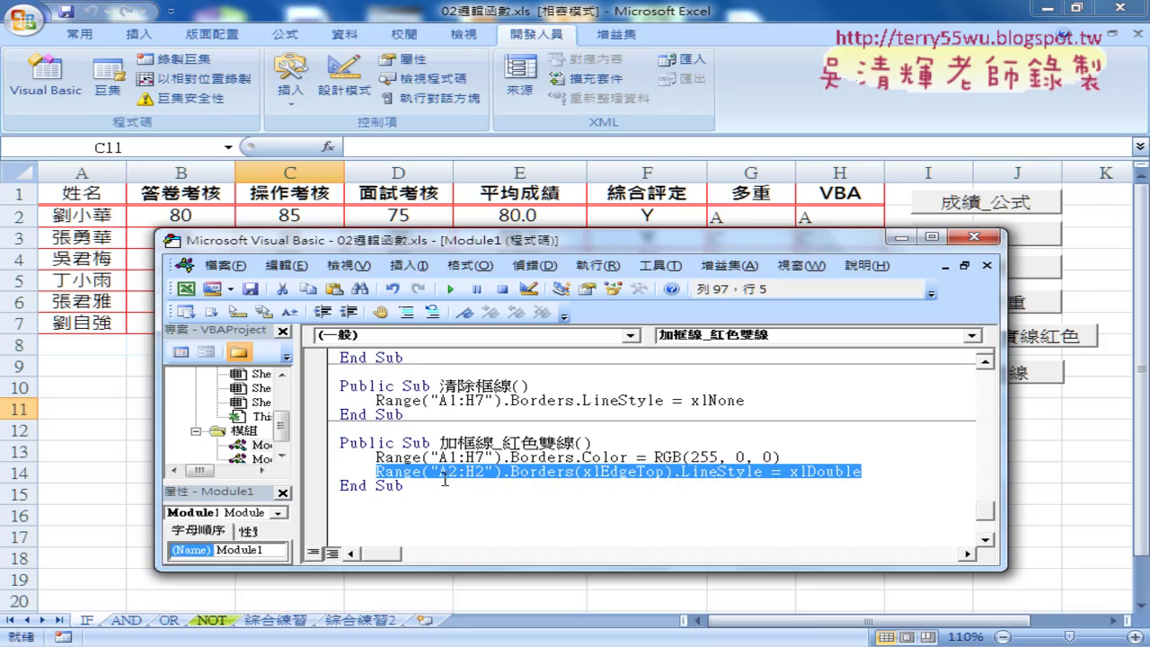
click(876, 471)
key(Return)
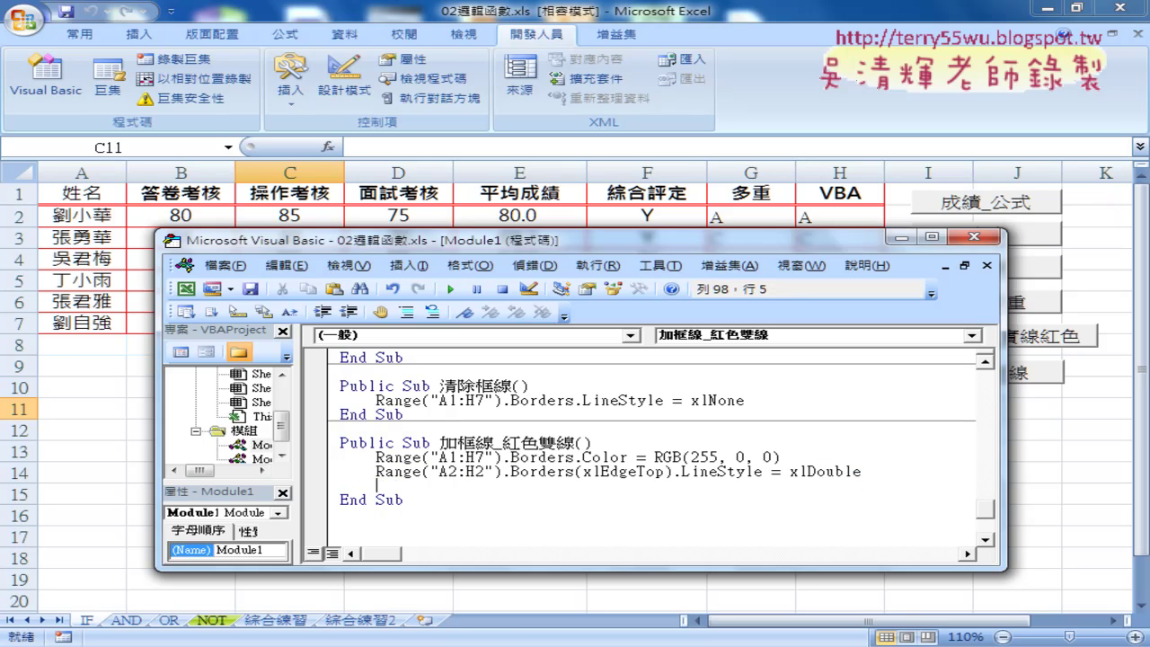
mouse_move(375, 472)
mouse_down()
mouse_move(505, 474)
mouse_move(450, 486)
mouse_up()
text(1)
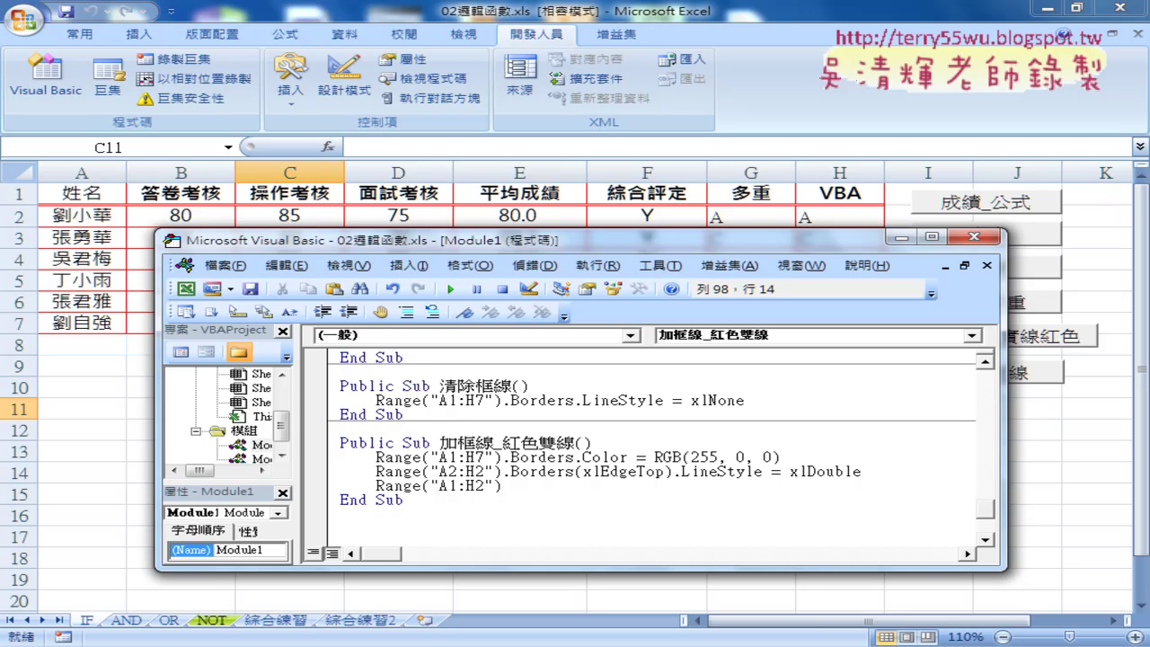
click(468, 485)
key(Delete)
text(A)
key(Delete)
text(7)
key(Right)
key(Right)
- Complete it as Range("A1:A7").Borders(xlEdgeRight).LineStyle = xlDouble
text(.B)
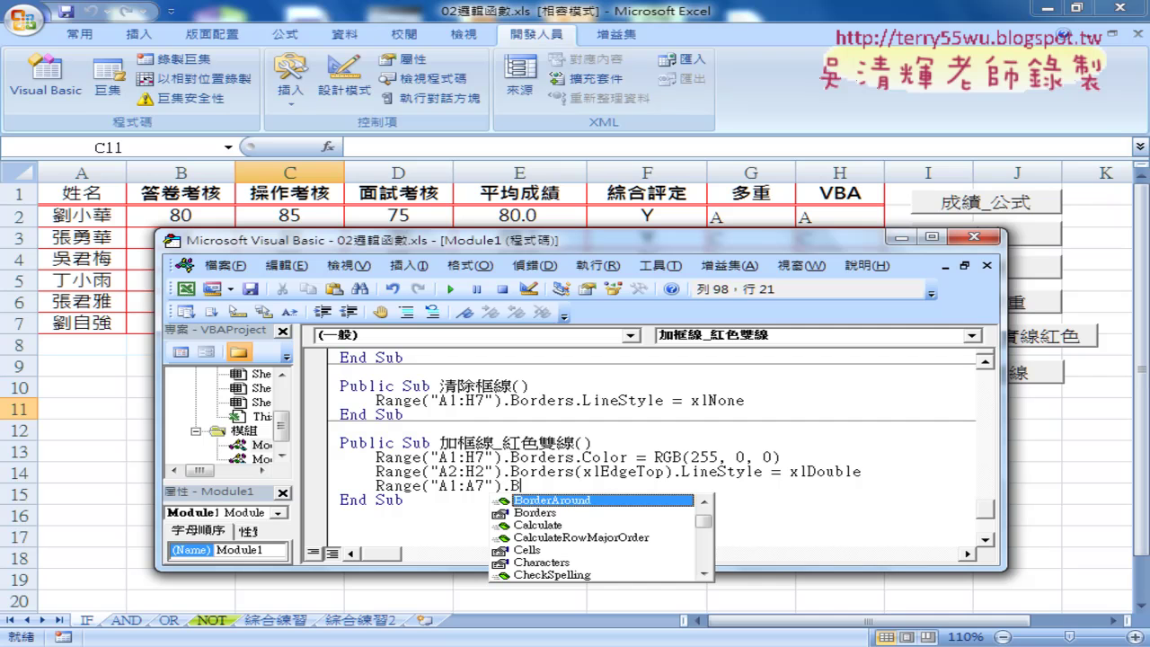
key(Down)
key(space)
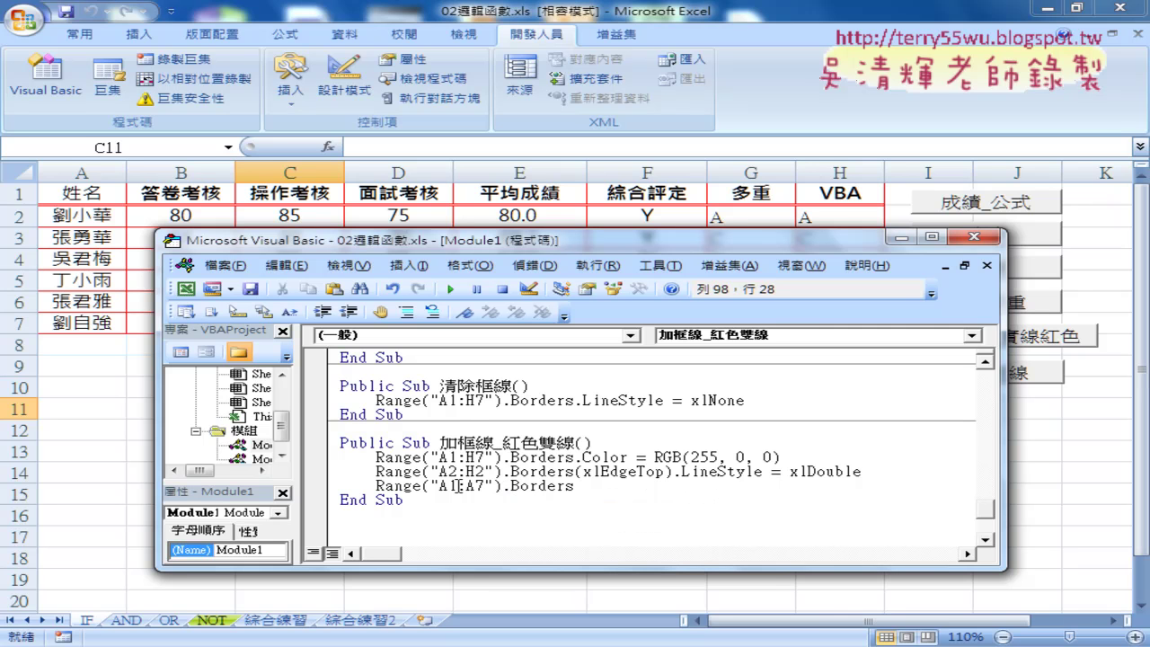
key(BackSpace)
text(()
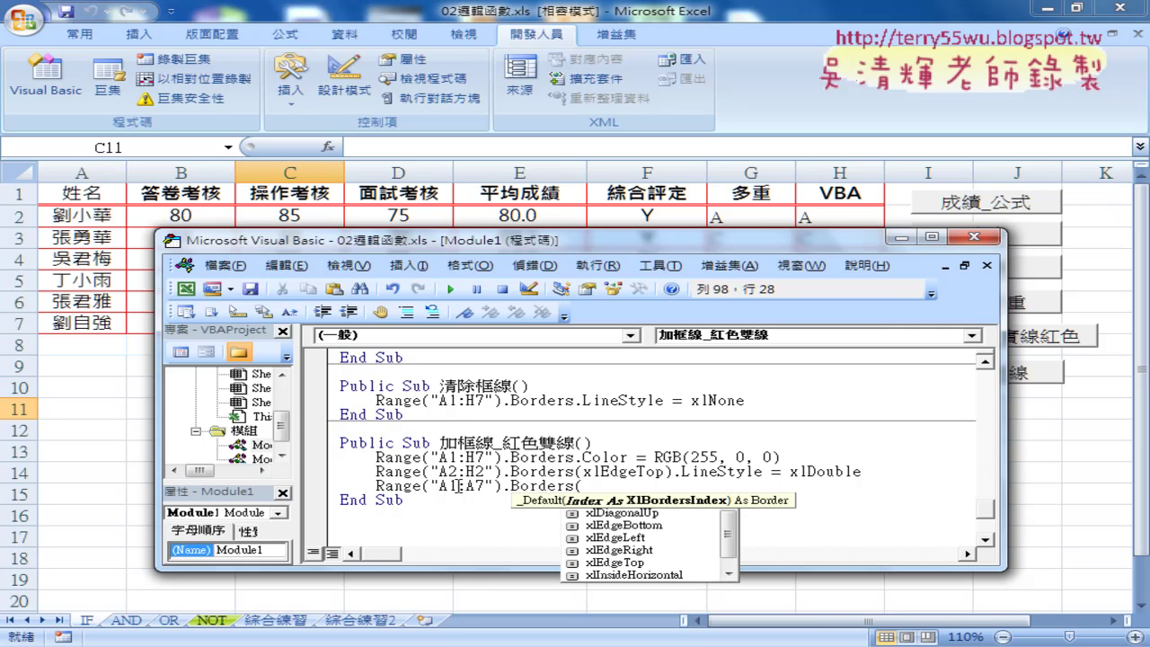
key(Down)
key(Down)
key(Down)
key(Down)
key(Down)
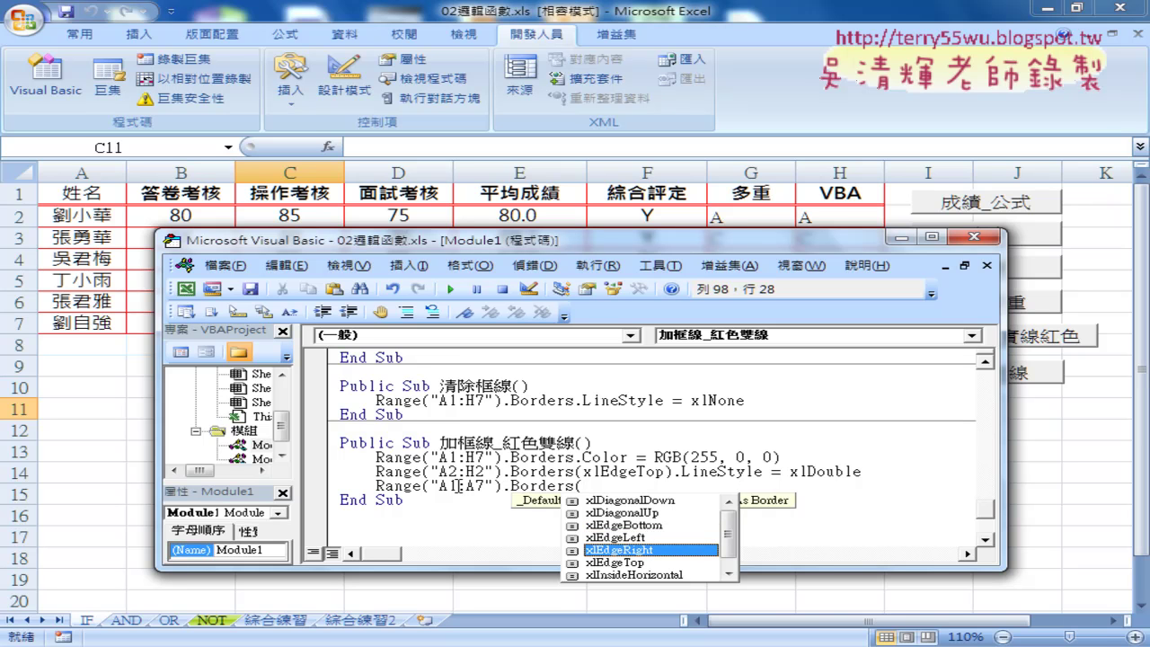
key(space)
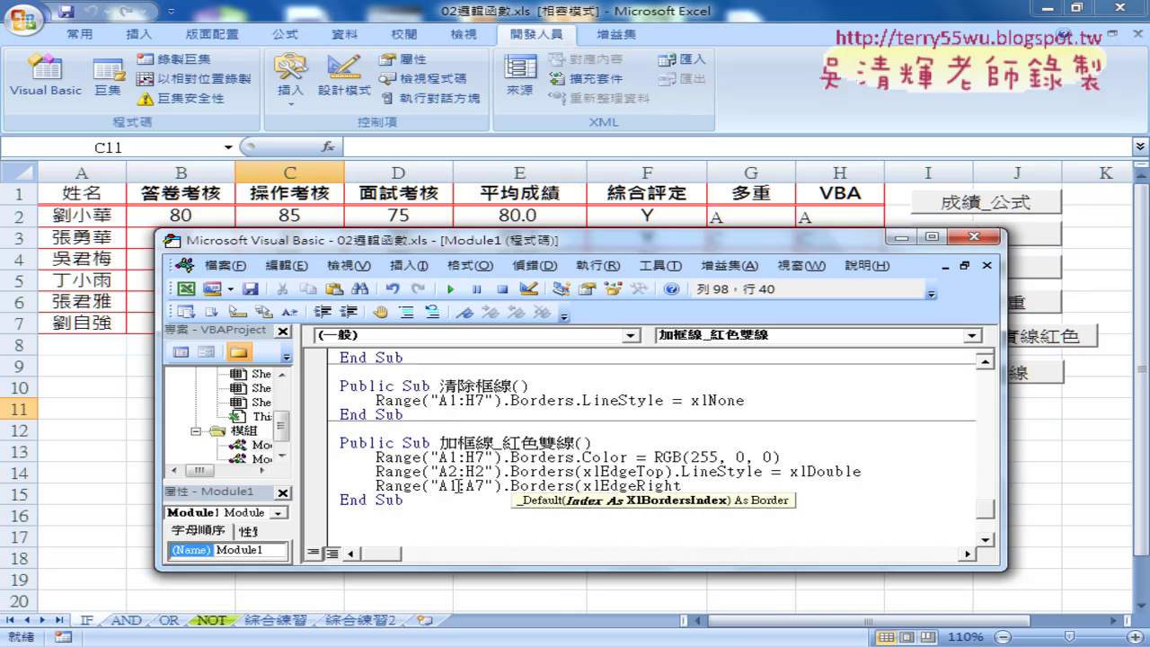
text().)
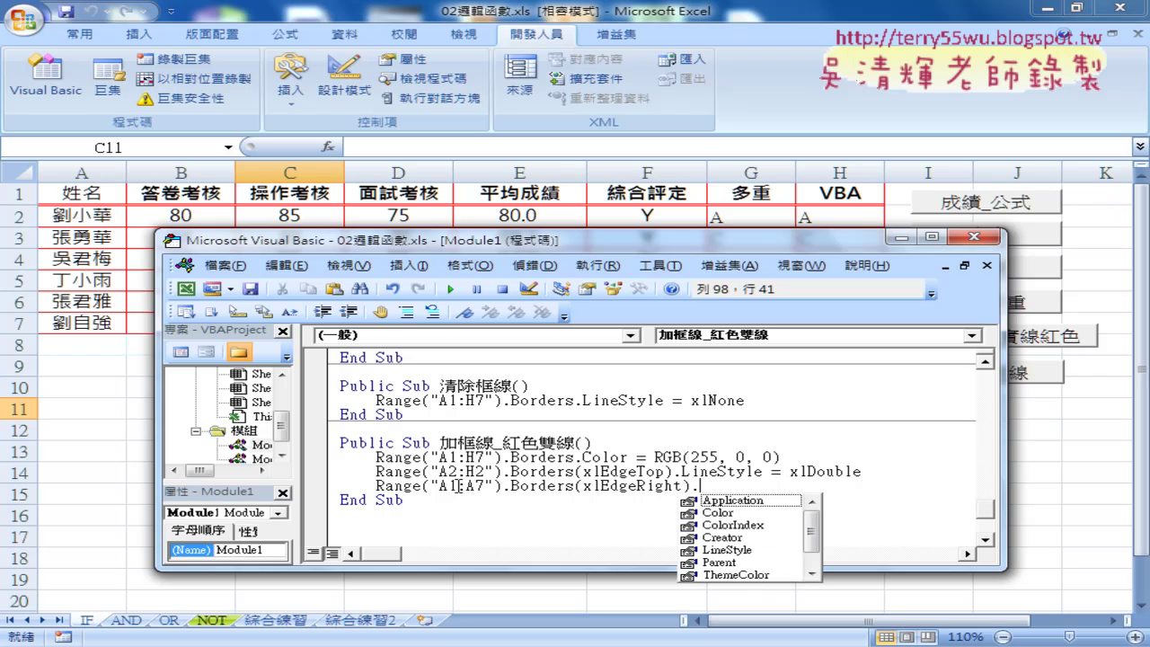
text(LineStyle)
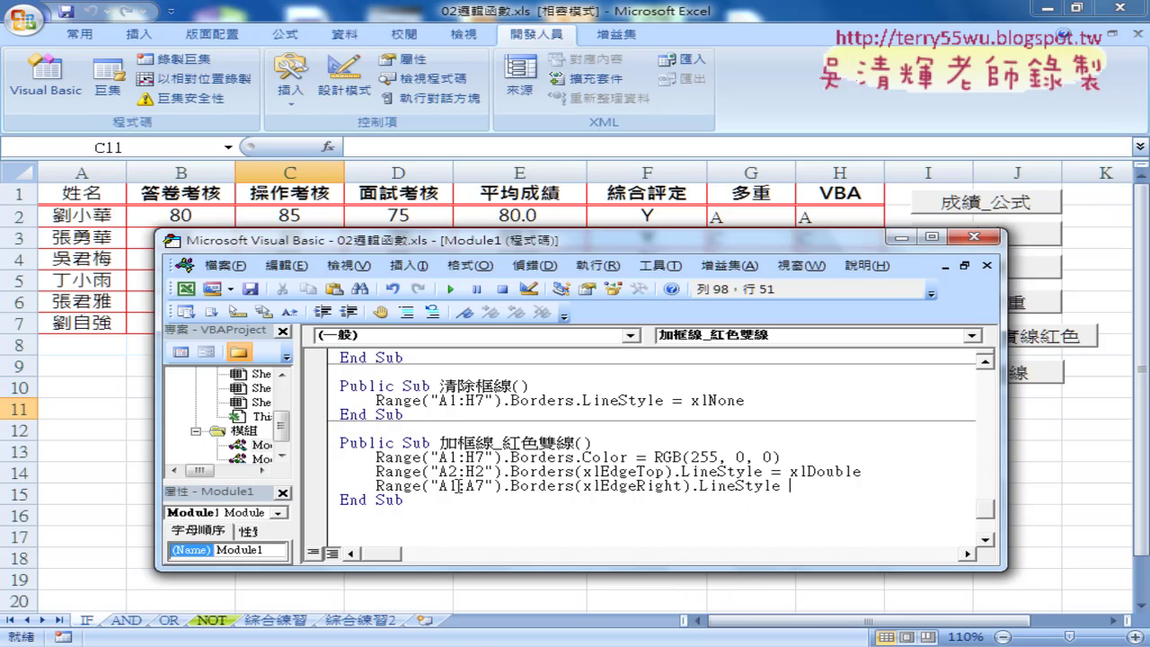
mouse_move(878, 472)
mouse_down()
mouse_move(772, 471)
mouse_move(797, 492)
mouse_up()
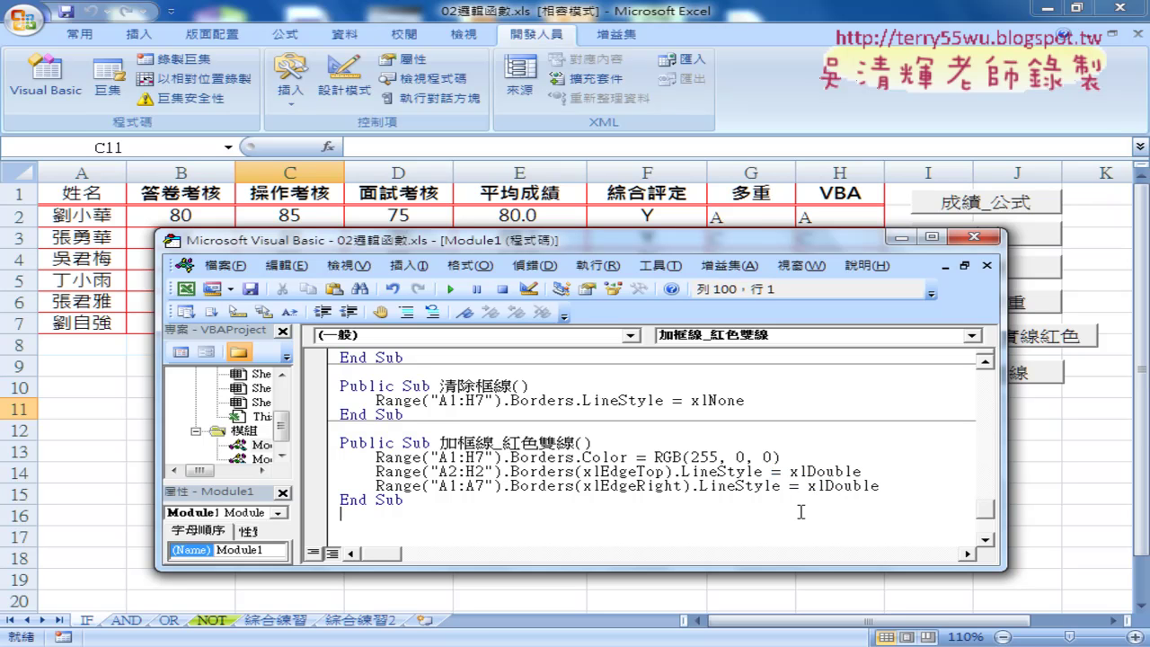
click(636, 468)
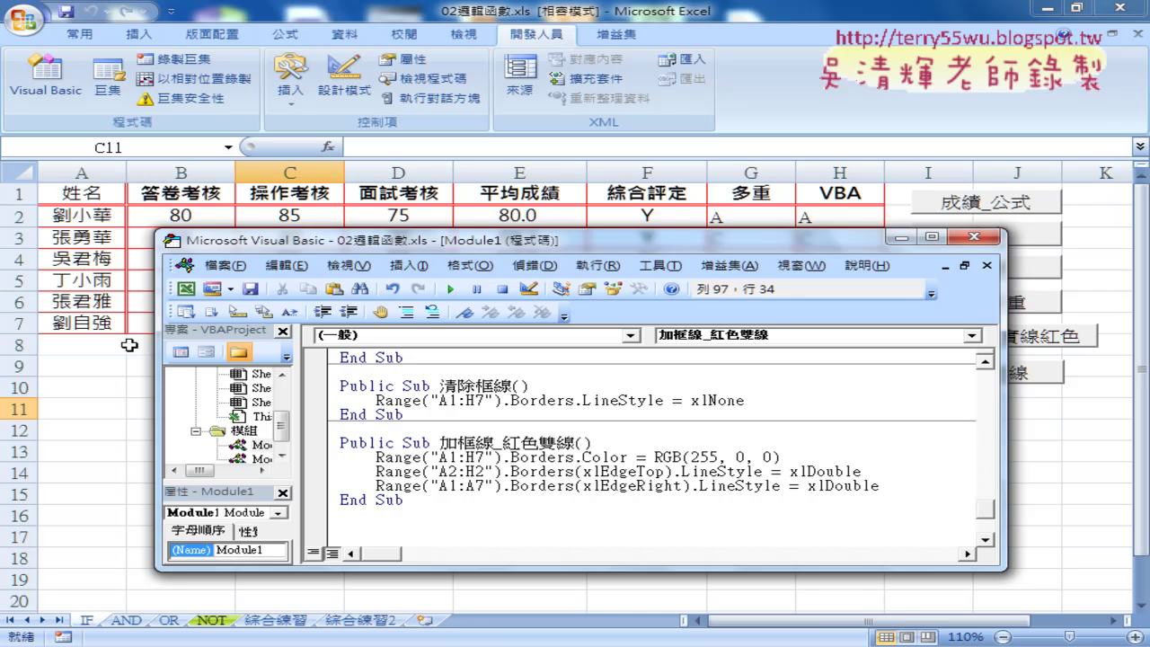
- Run the 清除框線 macro to clear A1:H7 borders, then select its xlNone line
click(414, 401)
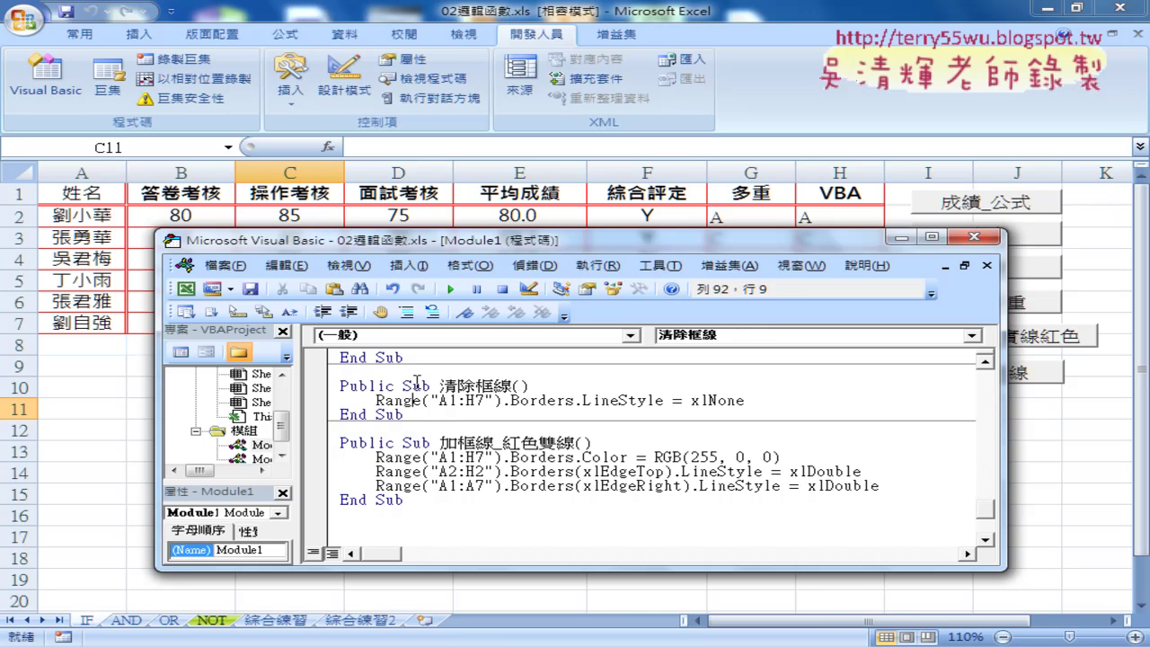
click(447, 289)
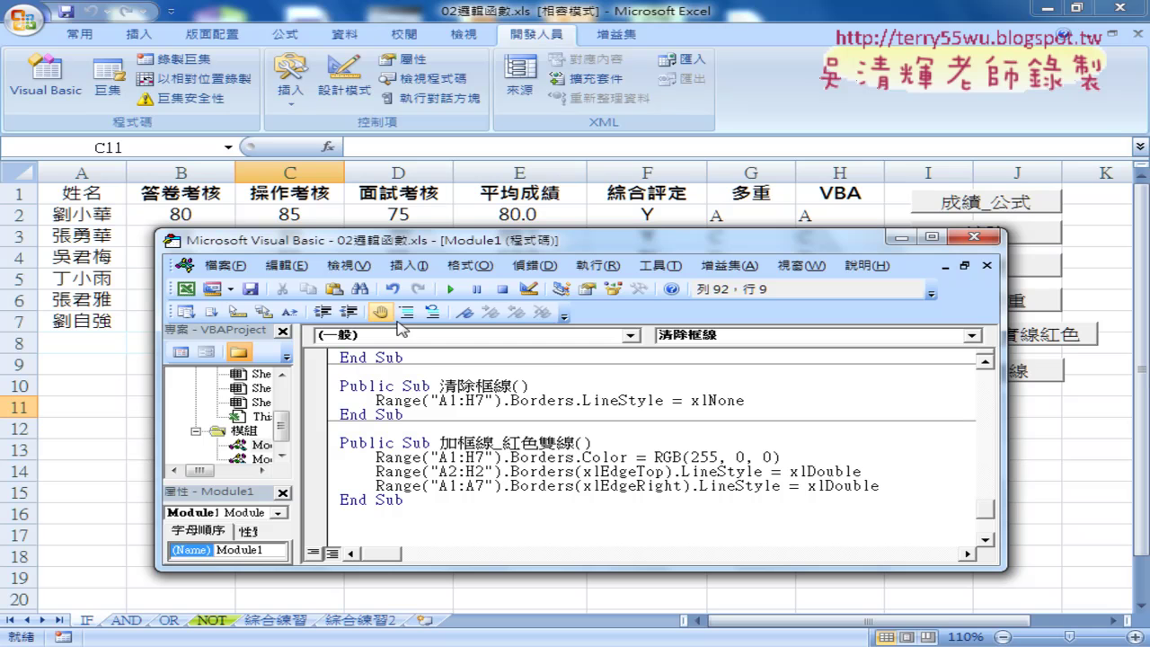
drag(755, 401, 377, 401)
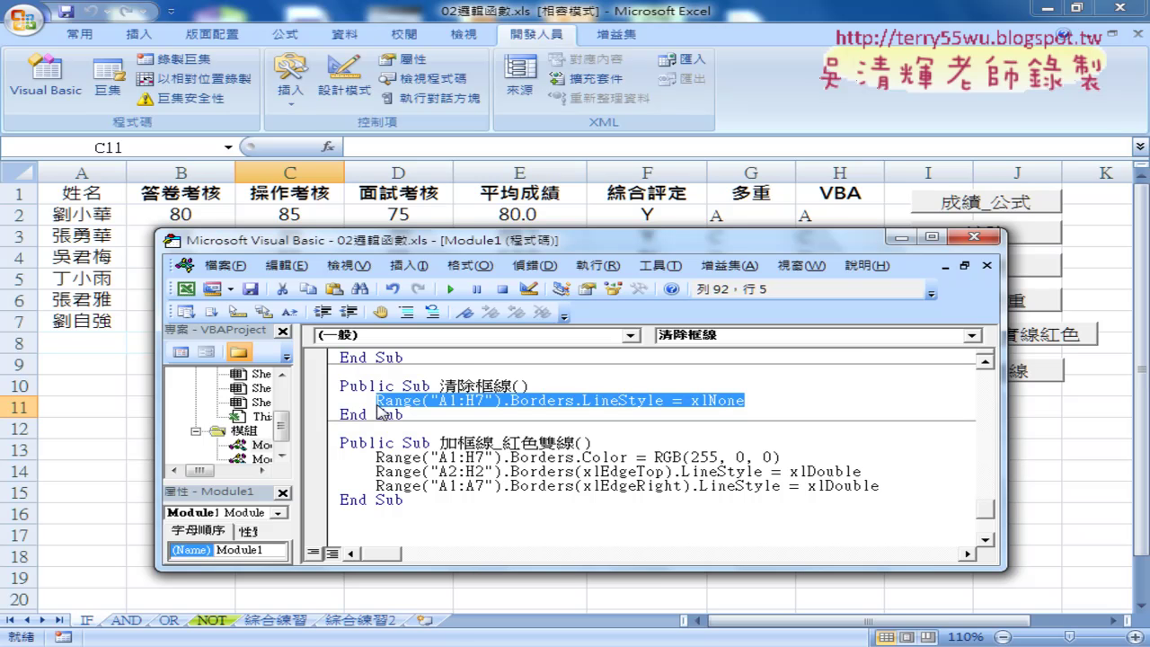
click(221, 38)
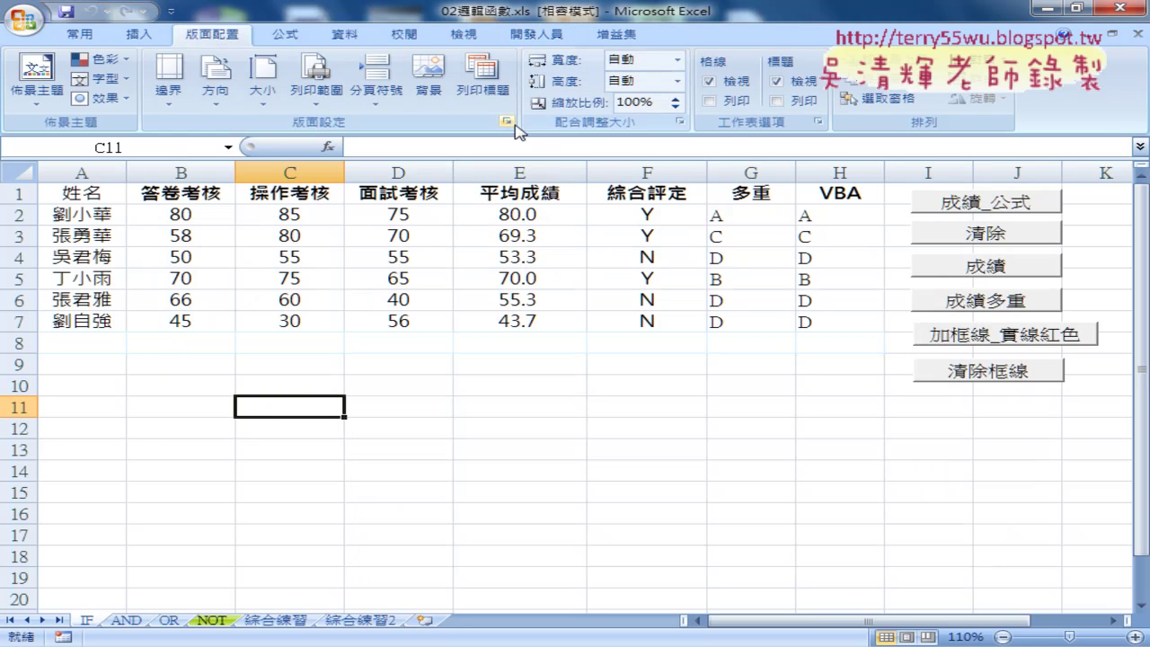
click(507, 121)
click(325, 179)
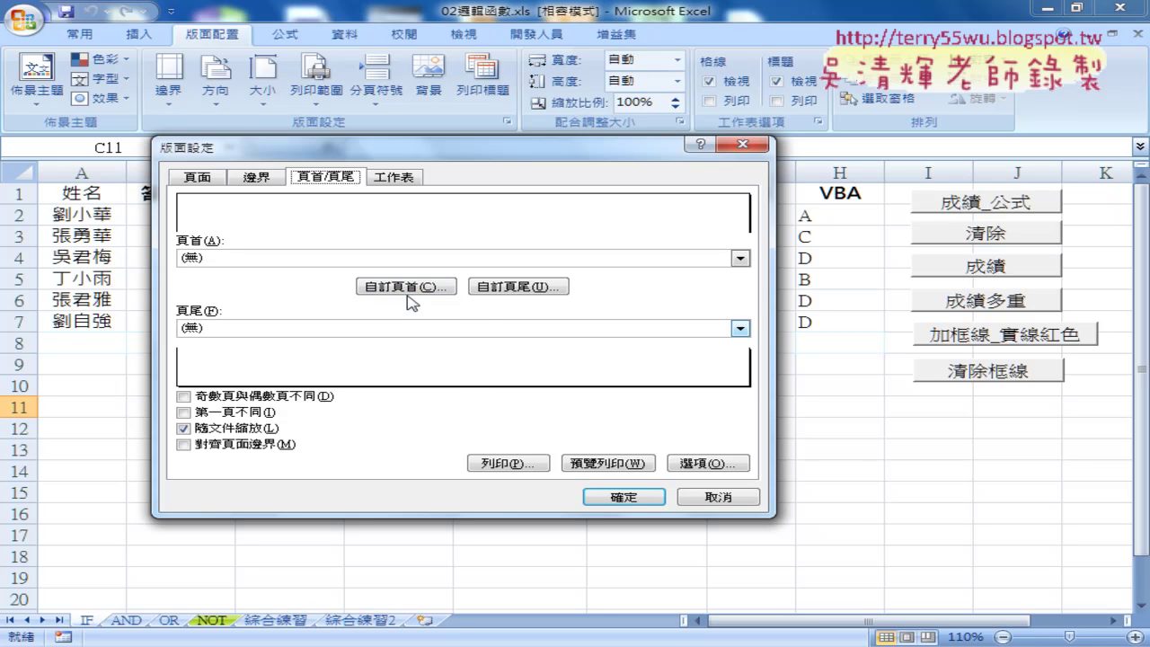
click(704, 500)
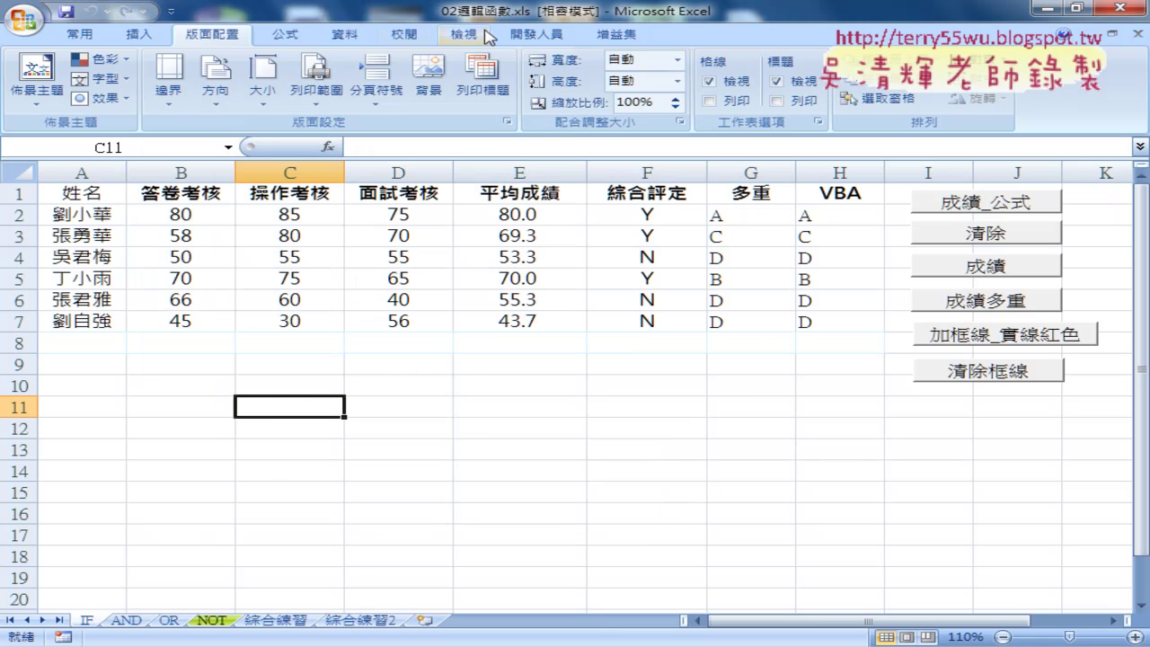
click(535, 34)
click(45, 79)
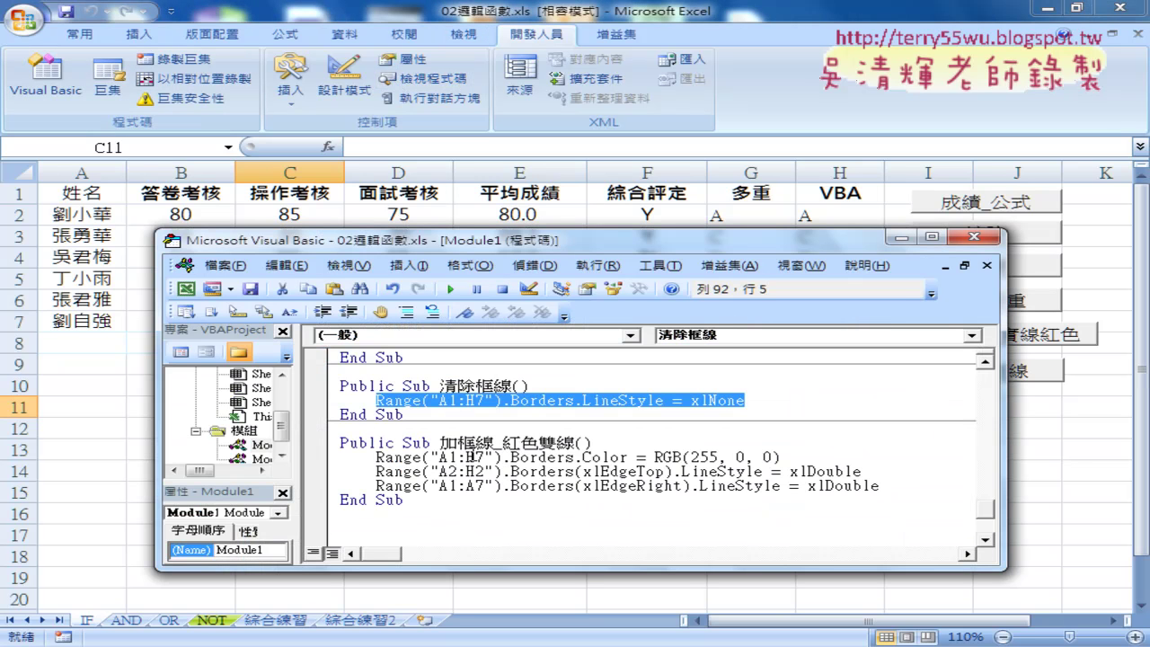
- Run 加框線_紅色雙線 again to restore red borders with double top and right edges
drag(502, 444, 578, 442)
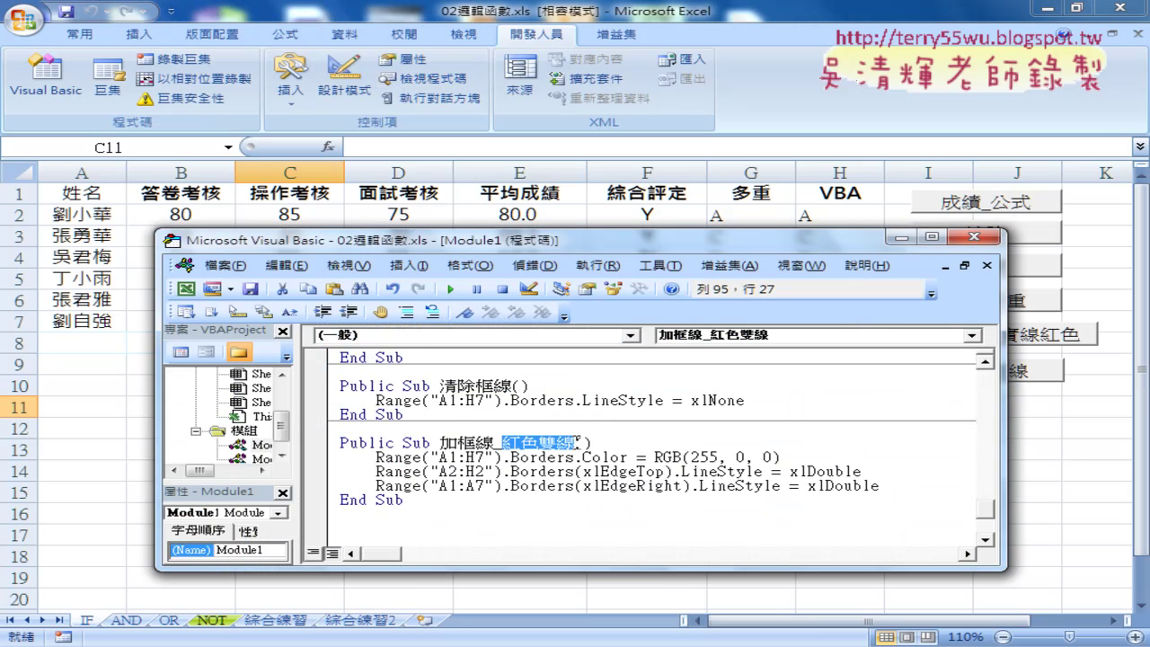
click(1068, 409)
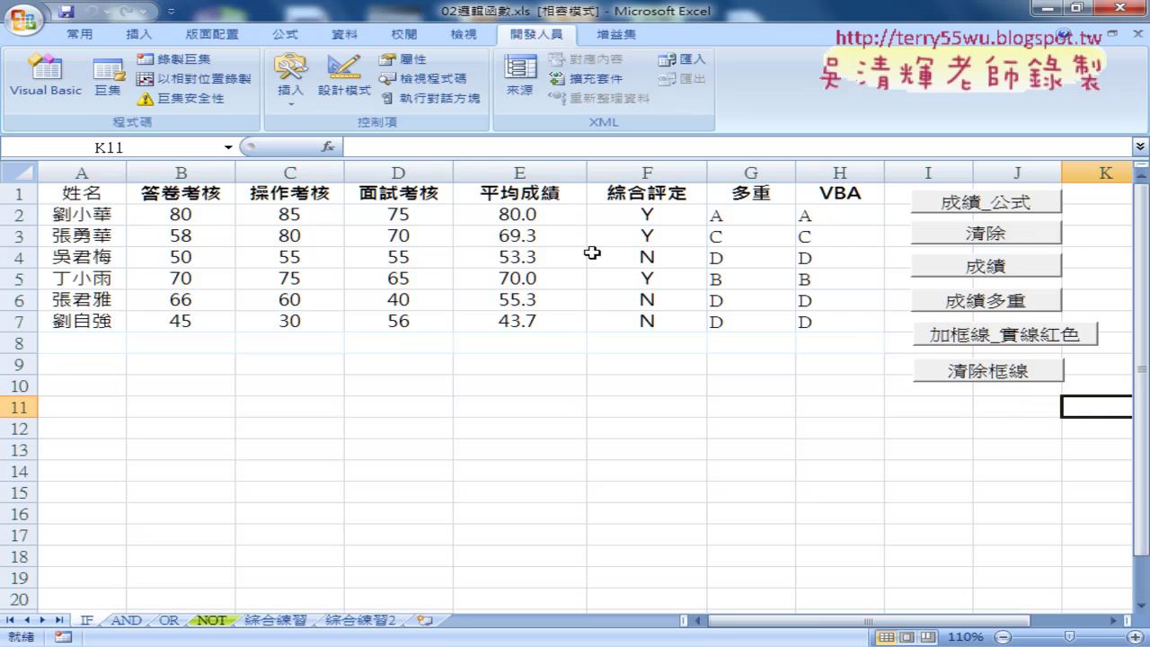
click(45, 79)
click(485, 440)
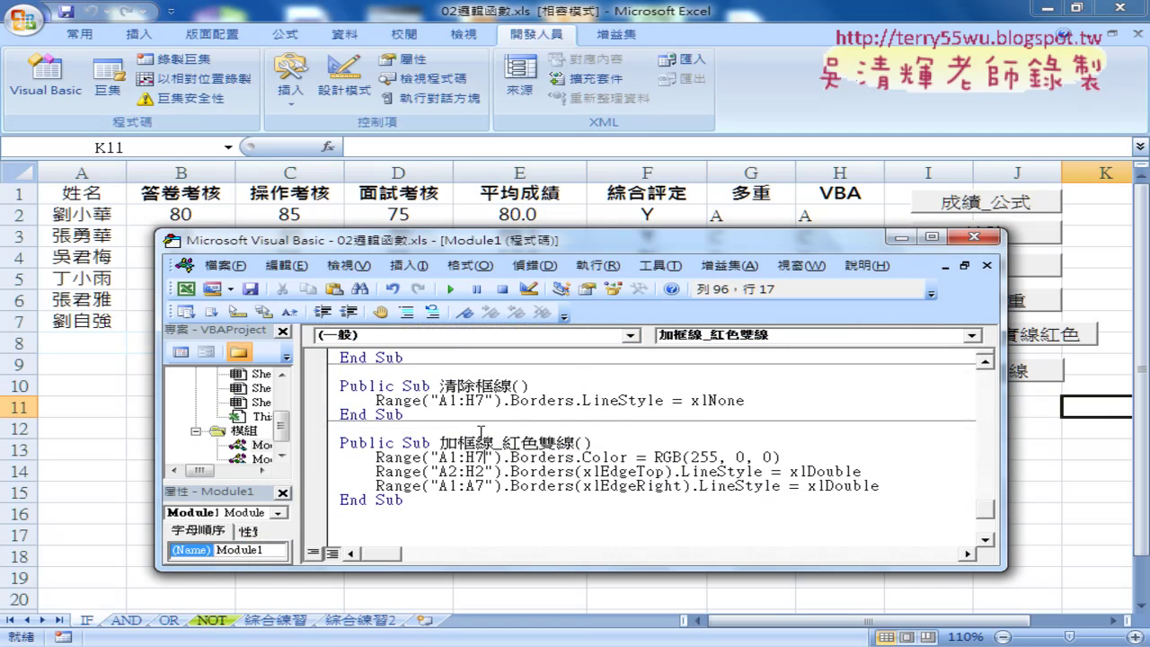
click(463, 289)
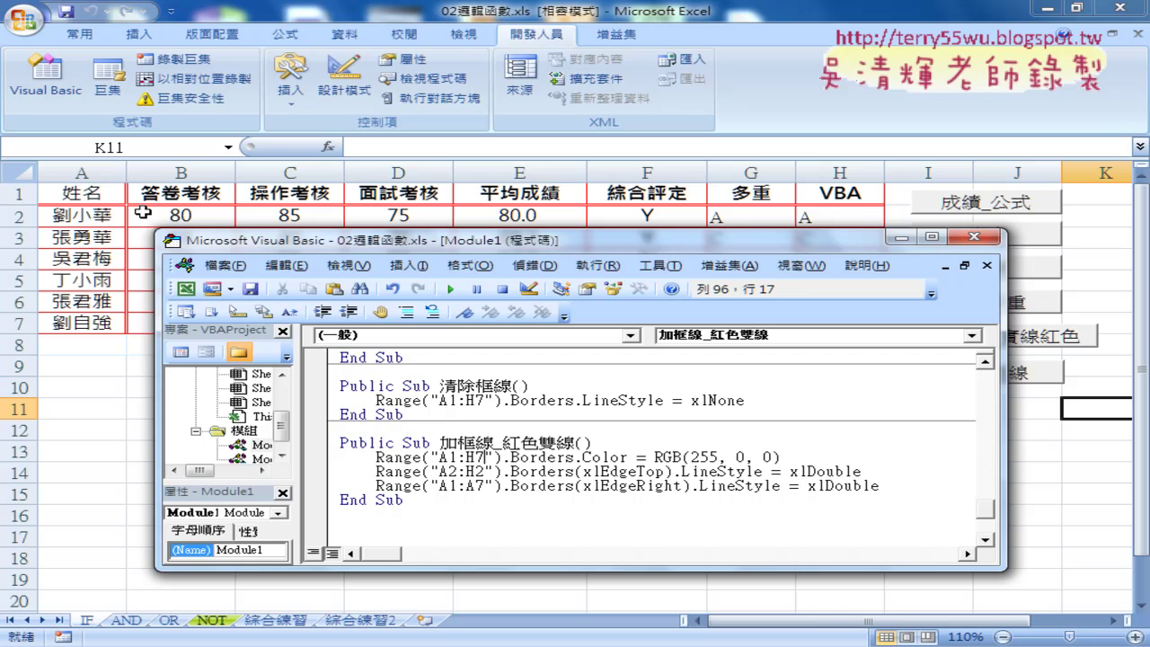